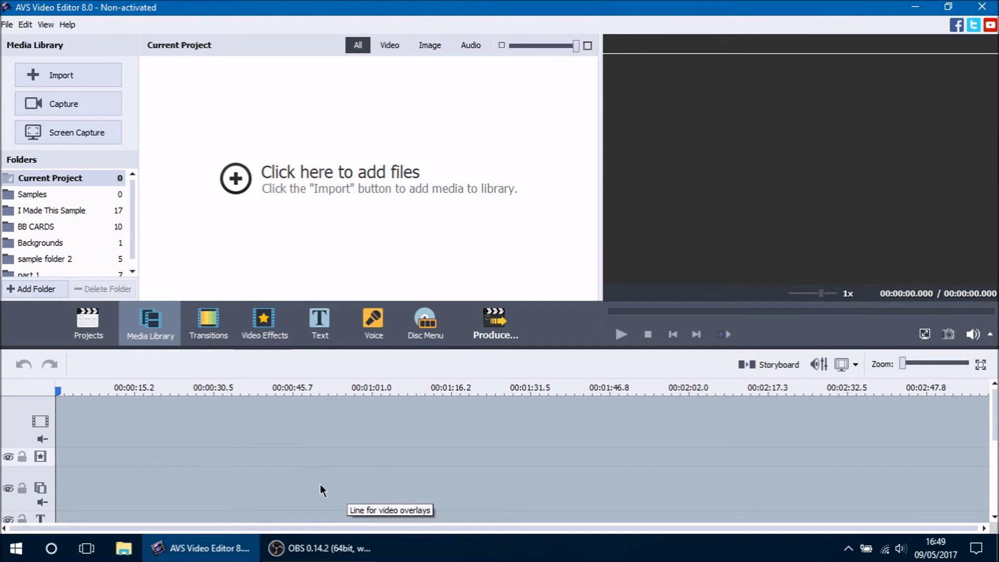
# Step: Show the Video Effects library with effects such as Sepia, Old Movie and Glass Mosaic
pyautogui.click(281, 315)
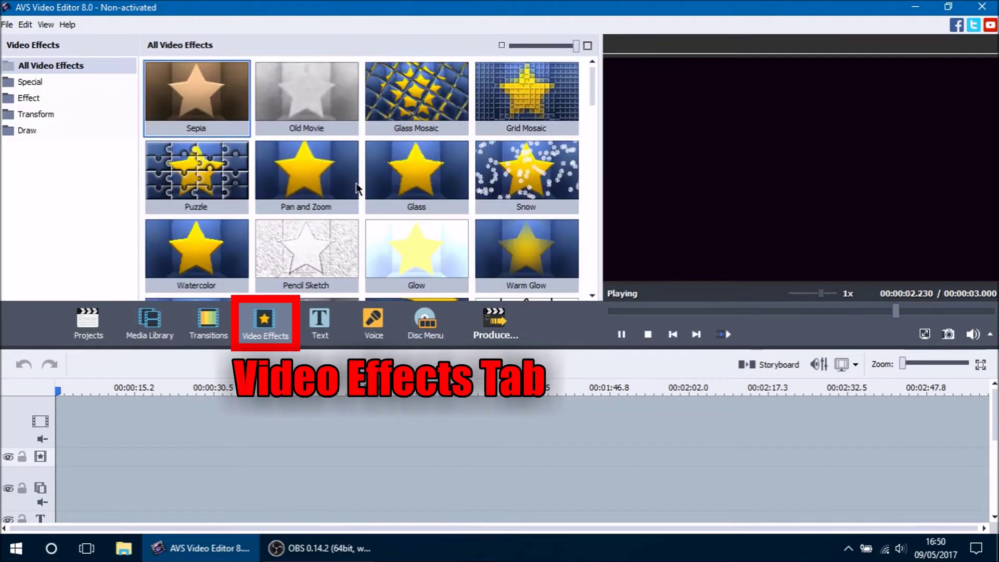
# Step: Browse the Video Effects grid, then return to the Media Library's 'I Made This Sample' folder
pyautogui.moveTo(592, 82); pyautogui.dragTo(585, 286)
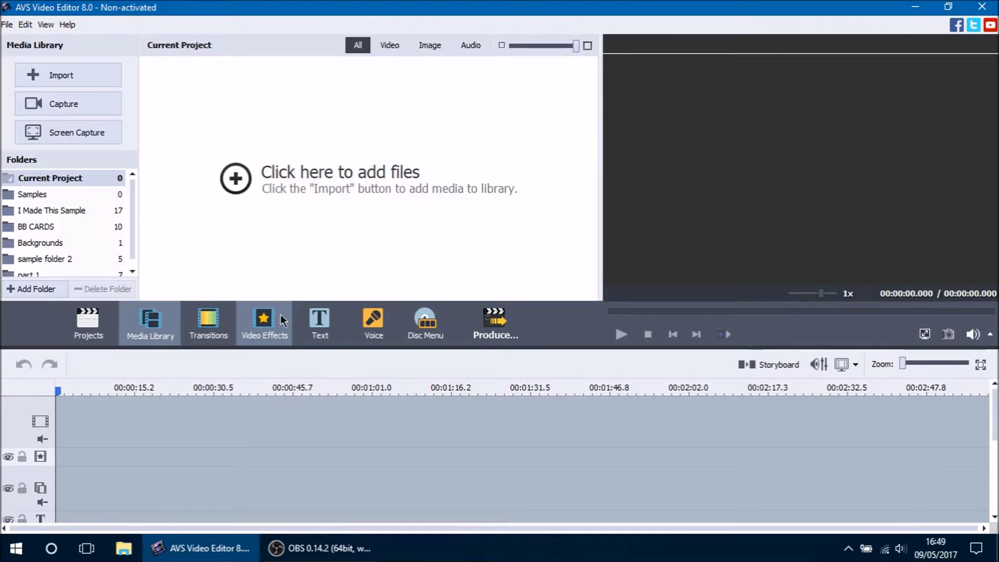
pyautogui.click(280, 314)
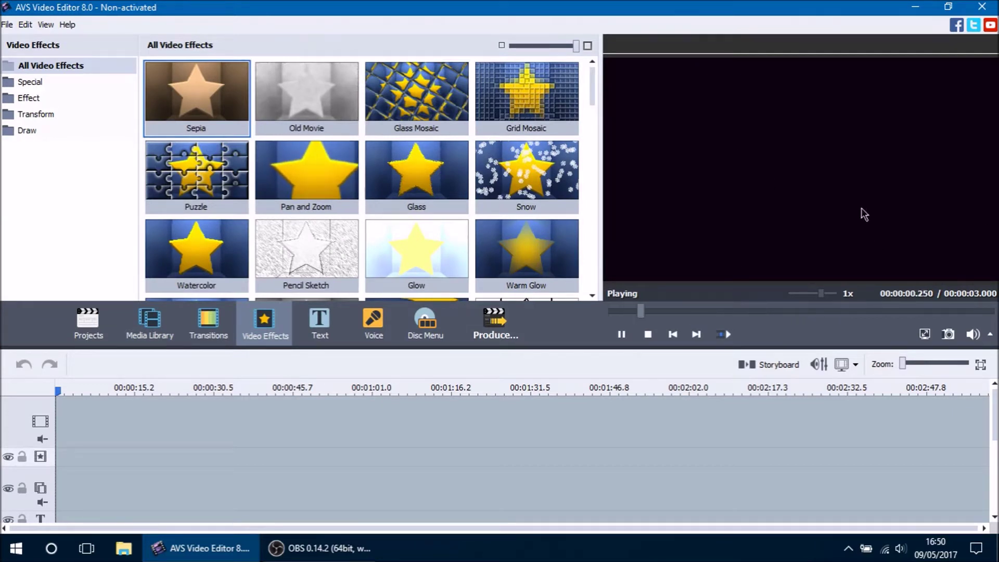
pyautogui.click(154, 321)
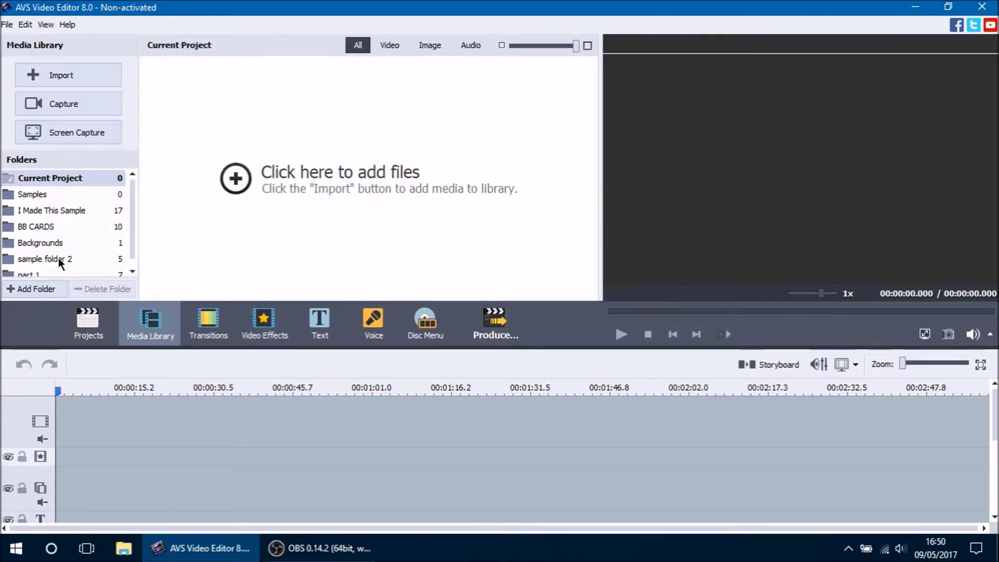
pyautogui.click(61, 211)
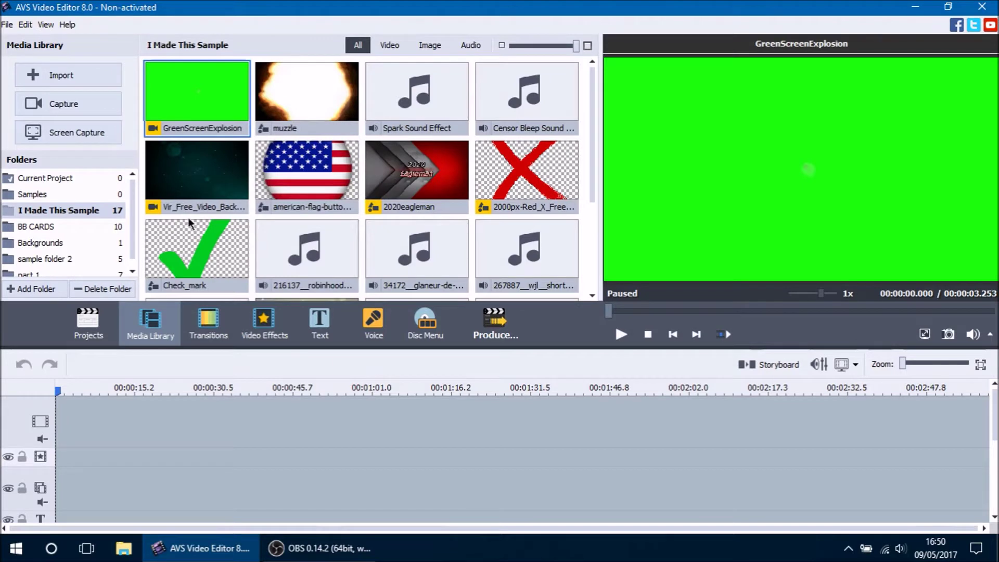
# Step: Put Vir_Free_Video_Backgrounds_1-5 on the video track and drop the Glow effect beneath it
pyautogui.click(232, 175)
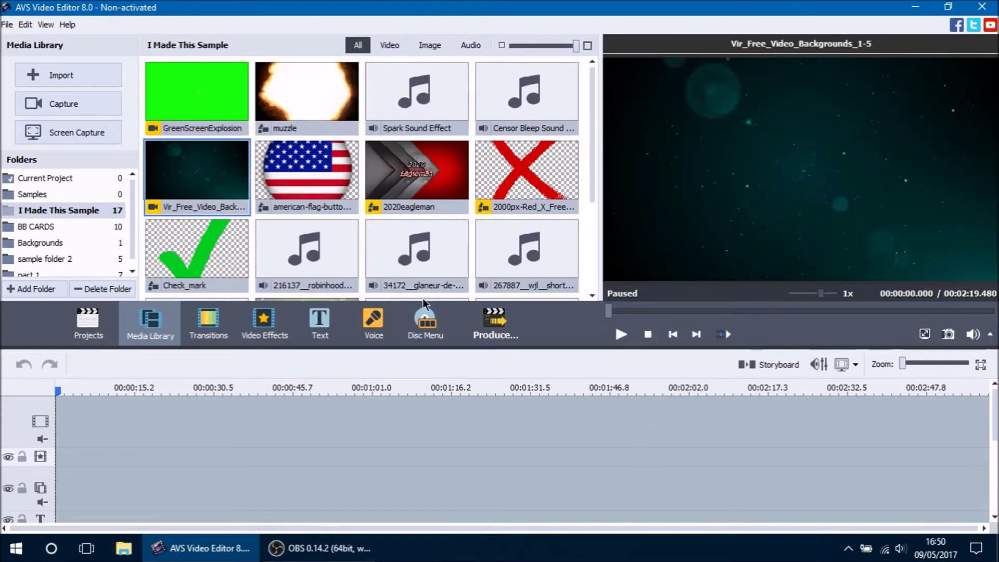
pyautogui.moveTo(217, 171); pyautogui.dragTo(299, 405)
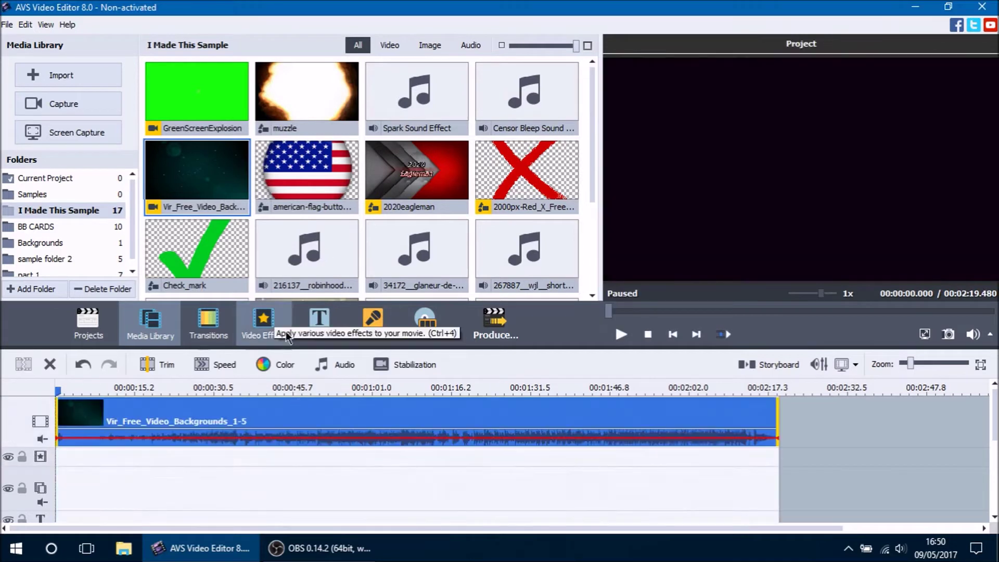
pyautogui.click(276, 333)
pyautogui.click(402, 248)
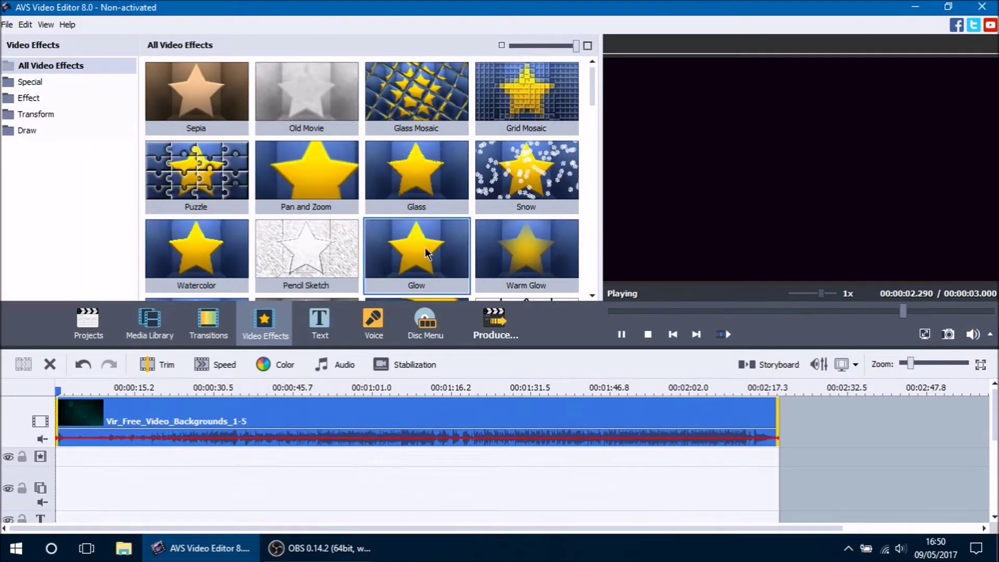
pyautogui.moveTo(403, 241); pyautogui.dragTo(417, 454)
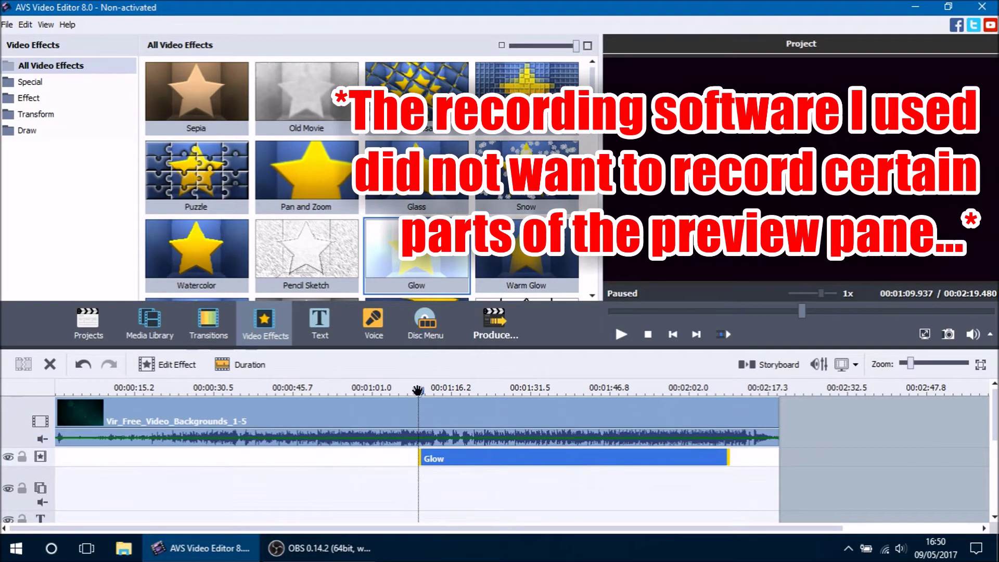
# Step: Preview the Glow effect from around the one-minute mark, then select its bar on the effects line
pyautogui.moveTo(418, 391); pyautogui.dragTo(433, 394)
pyautogui.click(729, 334)
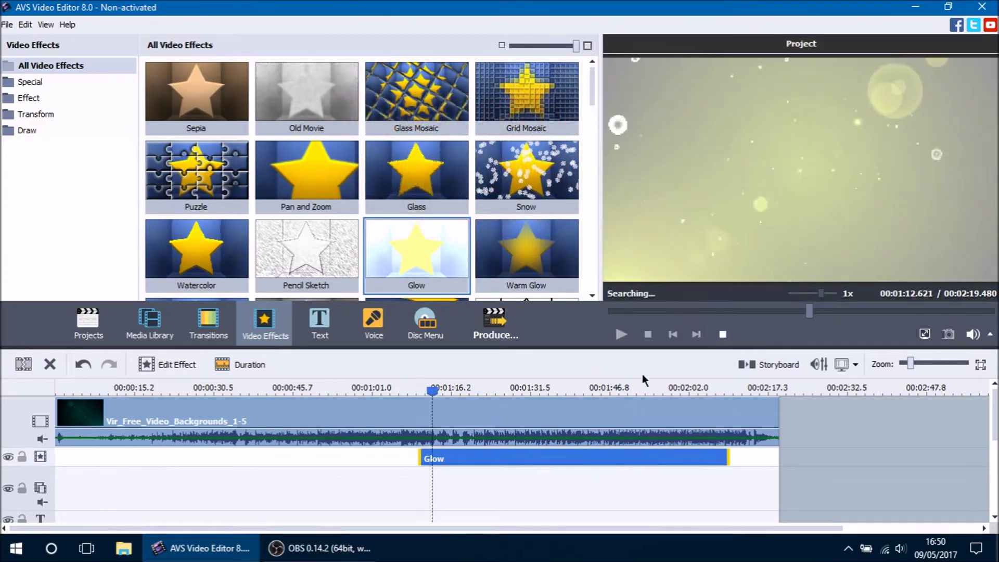
pyautogui.moveTo(591, 90)
pyautogui.mouseDown()
pyautogui.moveTo(591, 300)
pyautogui.moveTo(591, 78)
pyautogui.mouseUp()
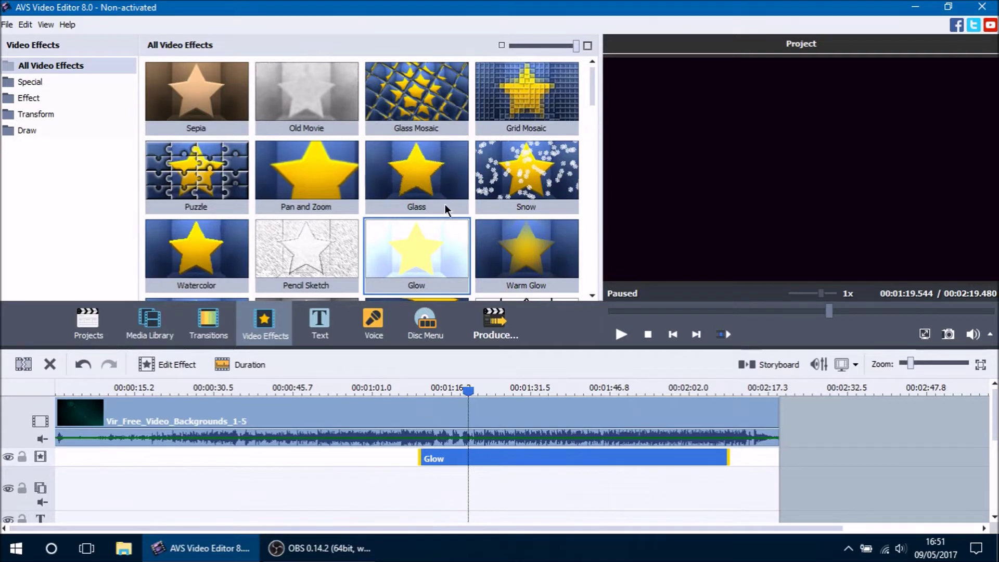
pyautogui.click(540, 499)
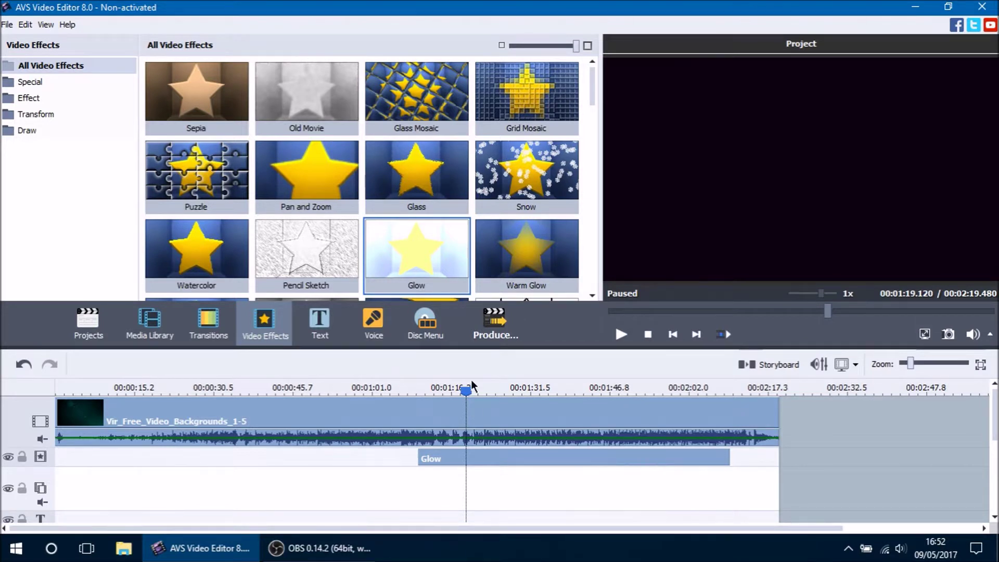
pyautogui.click(543, 460)
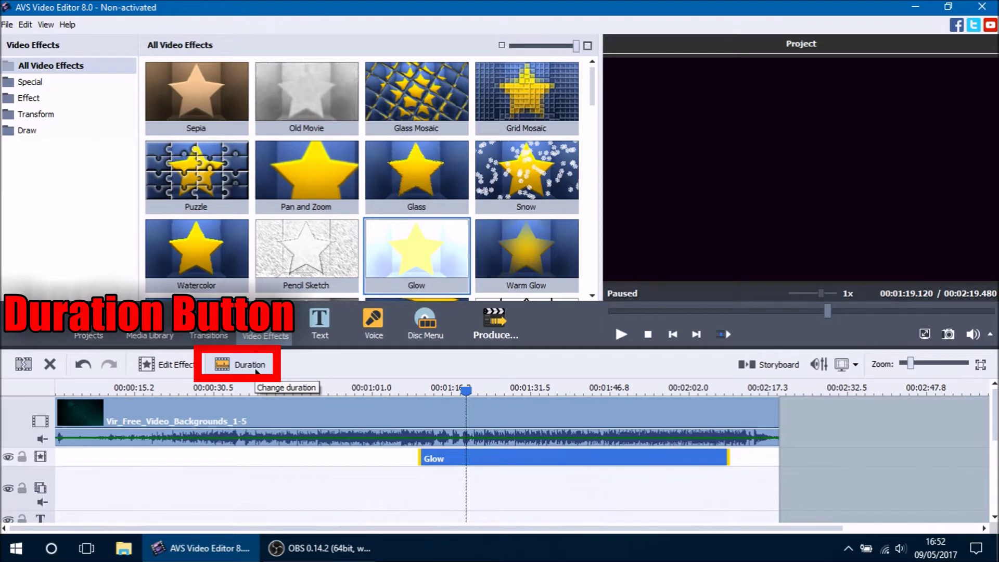
# Step: Set the Glow effect's duration to 00:00:25
pyautogui.click(250, 364)
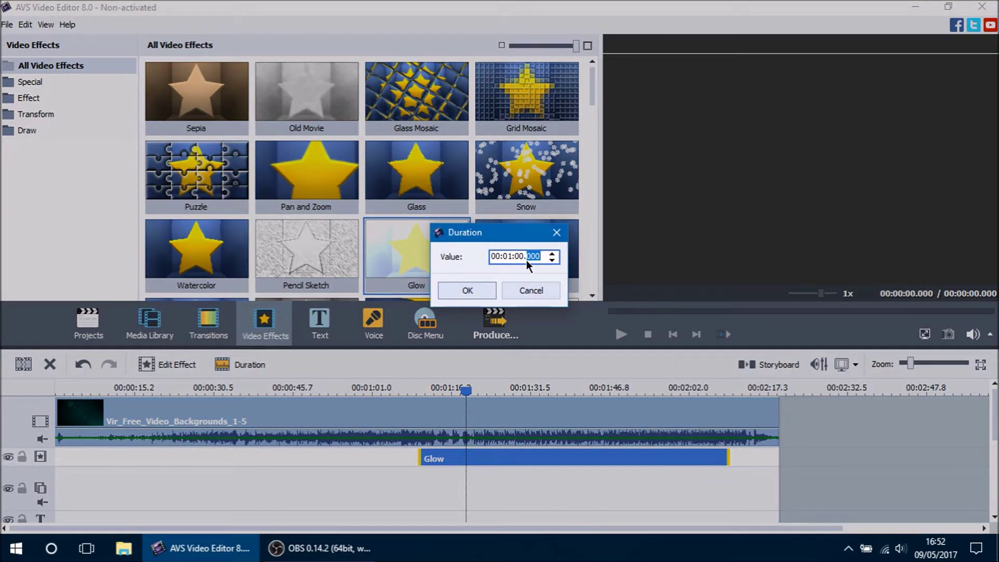
pyautogui.click(506, 256)
pyautogui.write('00:25')
pyautogui.click(458, 291)
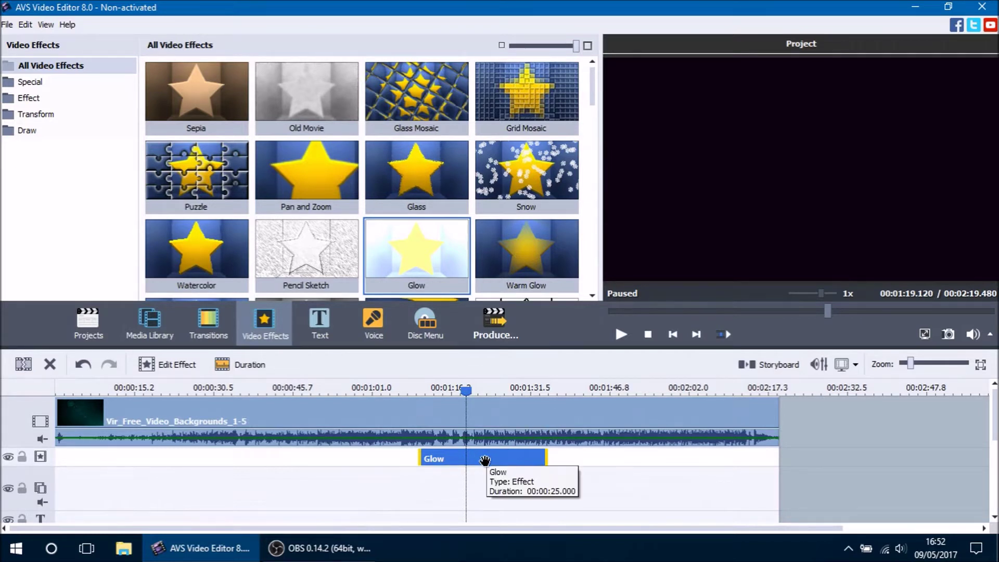
# Step: Move the Glow effect earlier to start near 00:00:20 and trim it to end near 00:00:37
pyautogui.moveTo(478, 459); pyautogui.dragTo(228, 461)
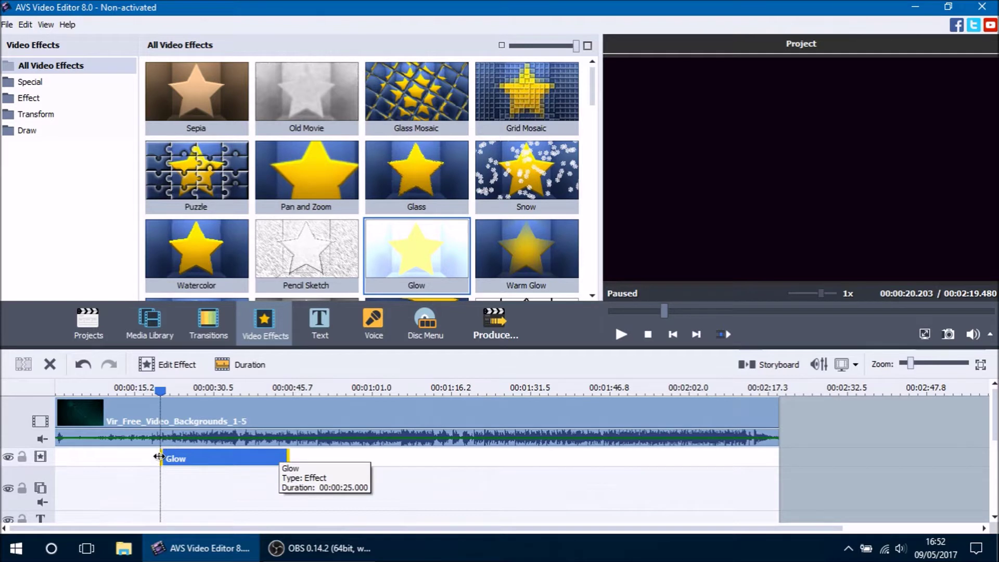
pyautogui.moveTo(288, 458); pyautogui.dragTo(248, 459)
pyautogui.rightClick(221, 458)
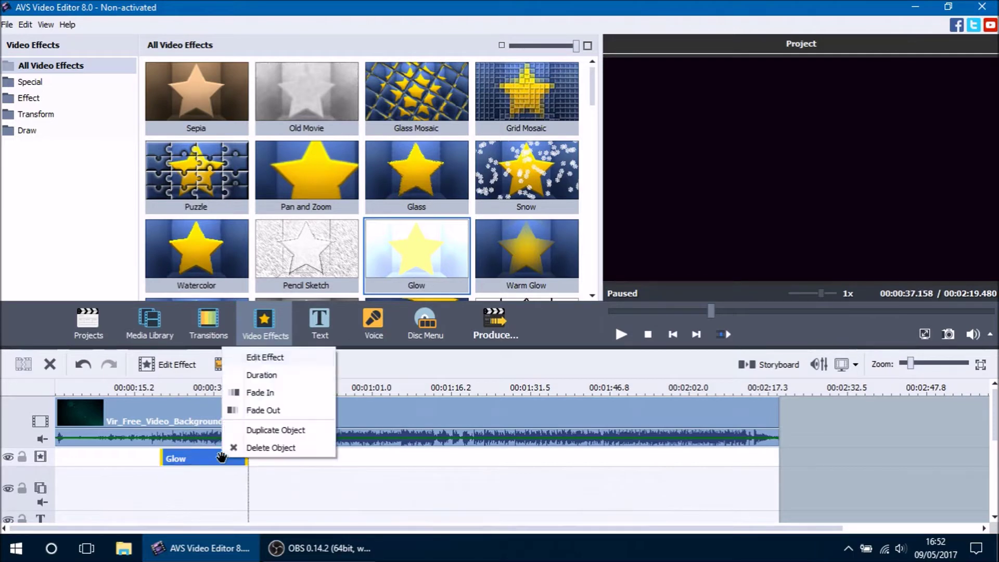
# Step: Set the Glow duration back to 25 seconds so it ends near 00:00:45
pyautogui.click(285, 373)
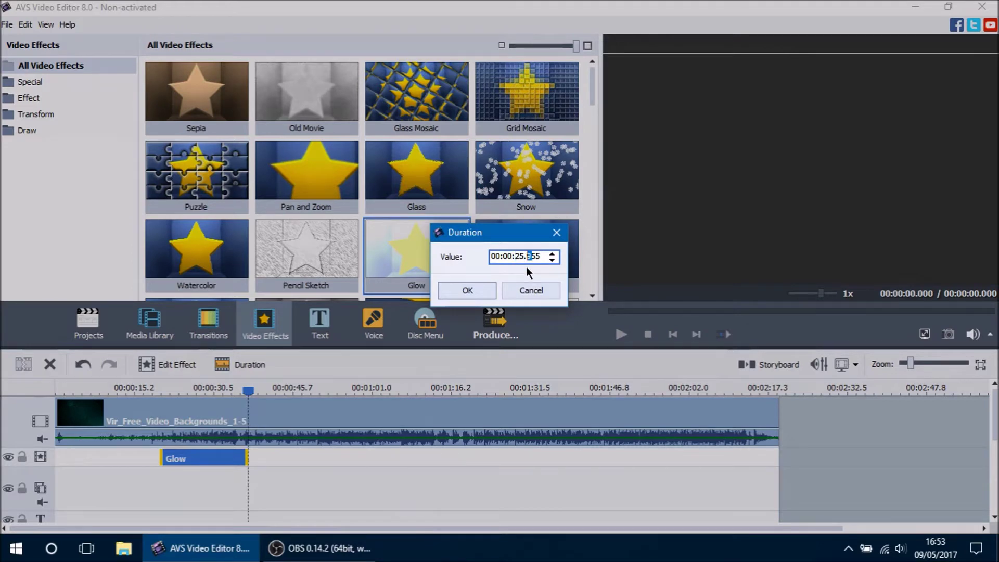
pyautogui.press('Return')
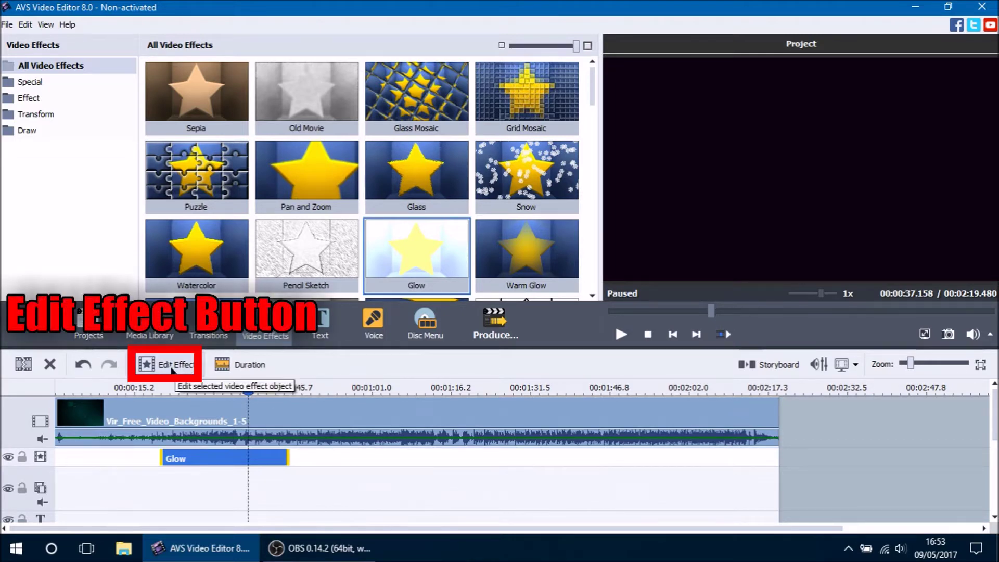
# Step: In the Glow effect settings, set the Mask dropdown to Rectangle
pyautogui.click(174, 371)
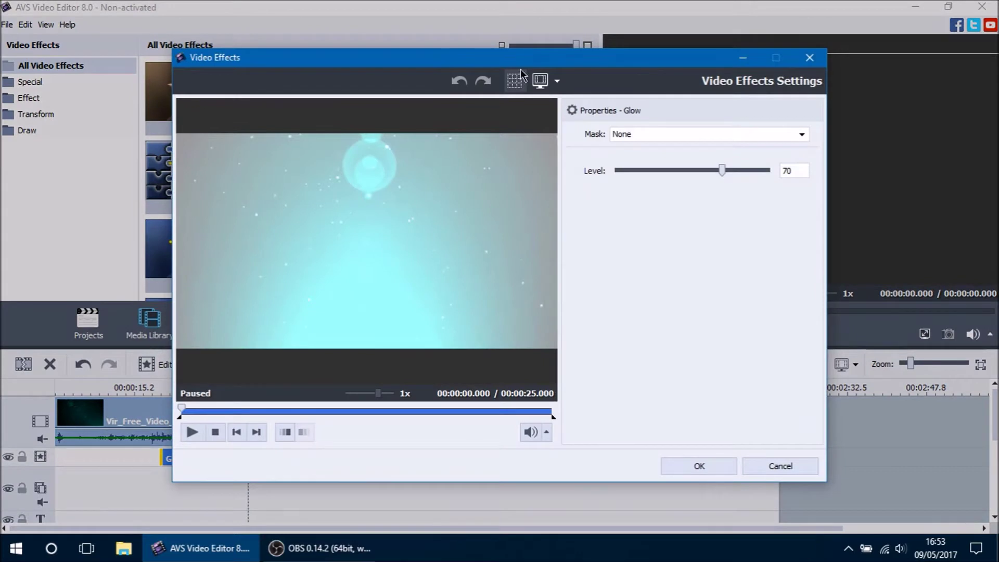
pyautogui.moveTo(526, 63); pyautogui.dragTo(538, 49)
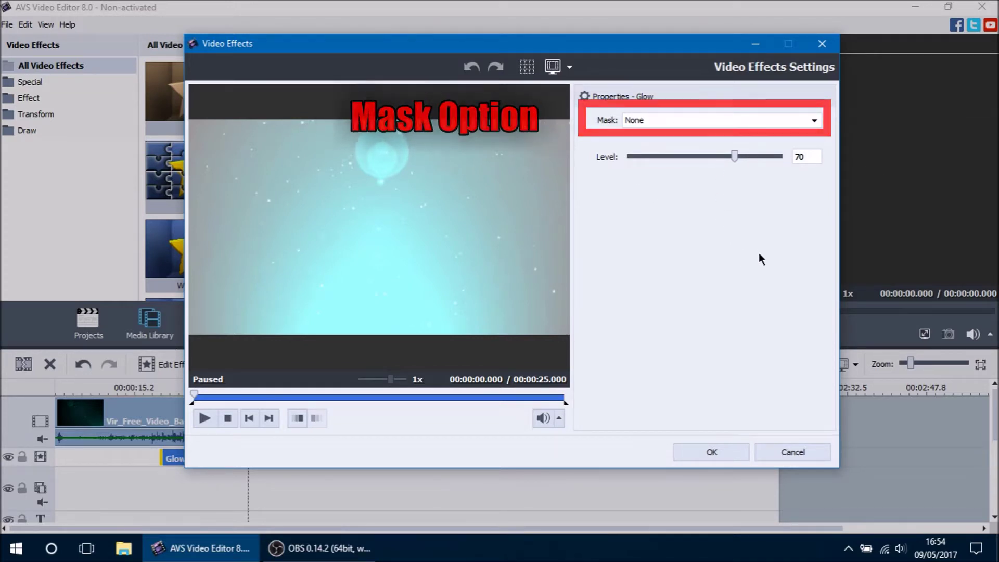
pyautogui.click(739, 120)
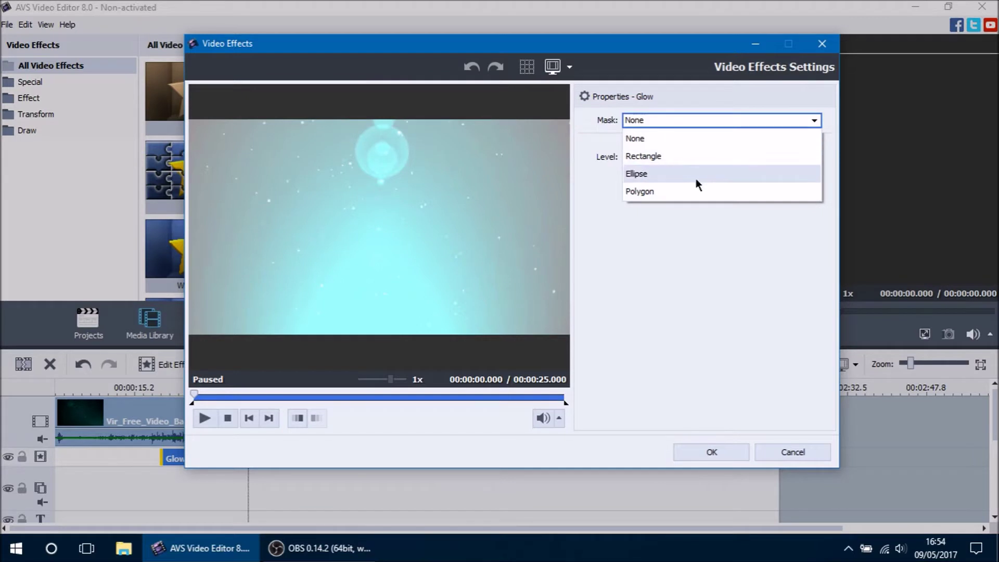
pyautogui.click(754, 278)
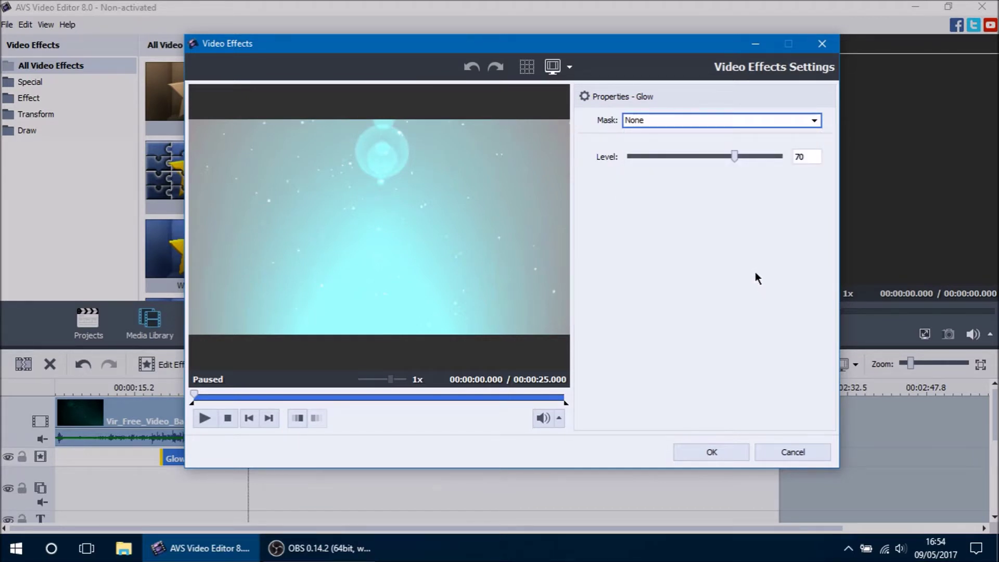
pyautogui.click(714, 121)
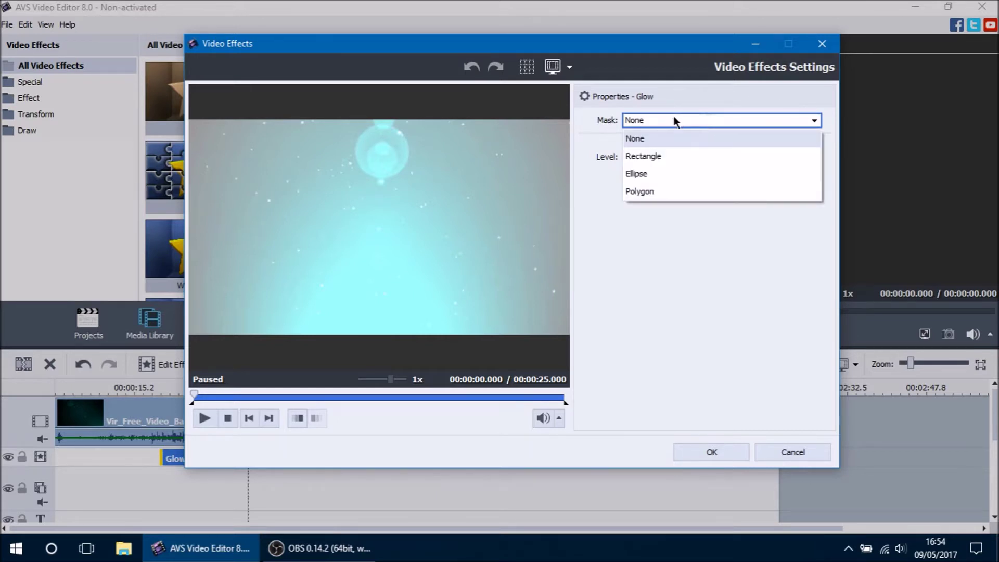
pyautogui.click(667, 156)
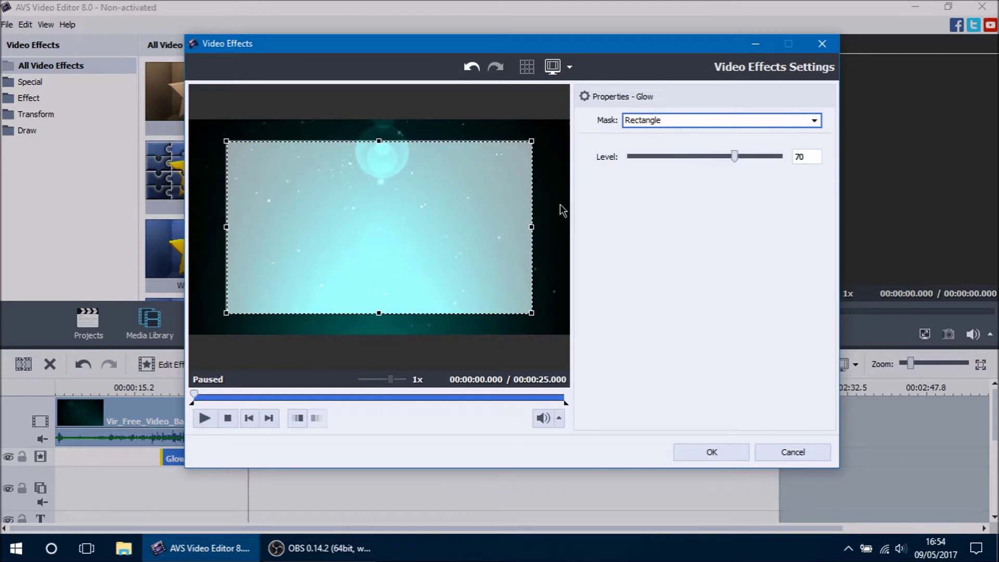
# Step: Position the rectangle mask over the right side, then try reshaping it as a polygon
pyautogui.moveTo(440, 198); pyautogui.dragTo(551, 163)
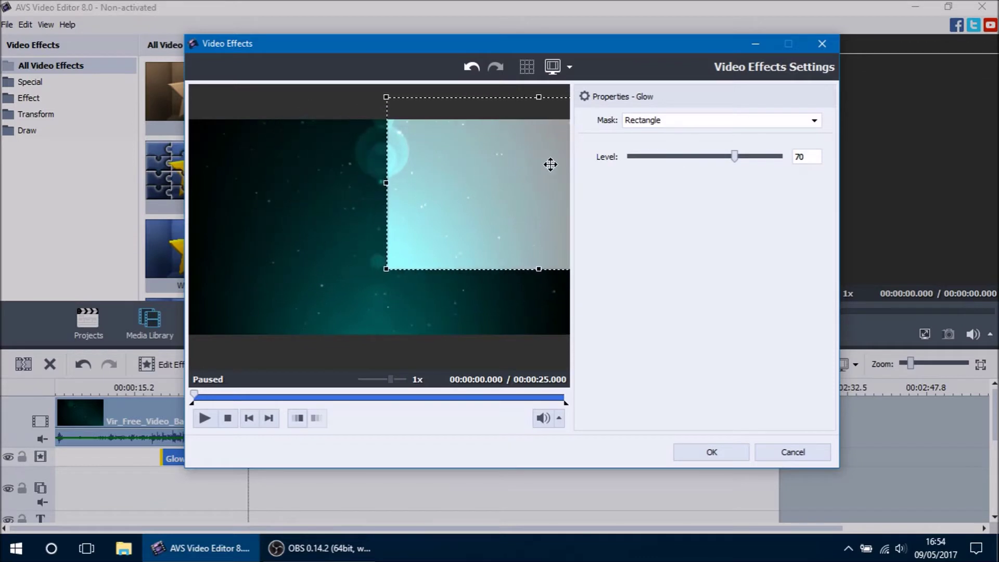
pyautogui.moveTo(386, 271); pyautogui.dragTo(370, 336)
pyautogui.moveTo(419, 248); pyautogui.dragTo(409, 271)
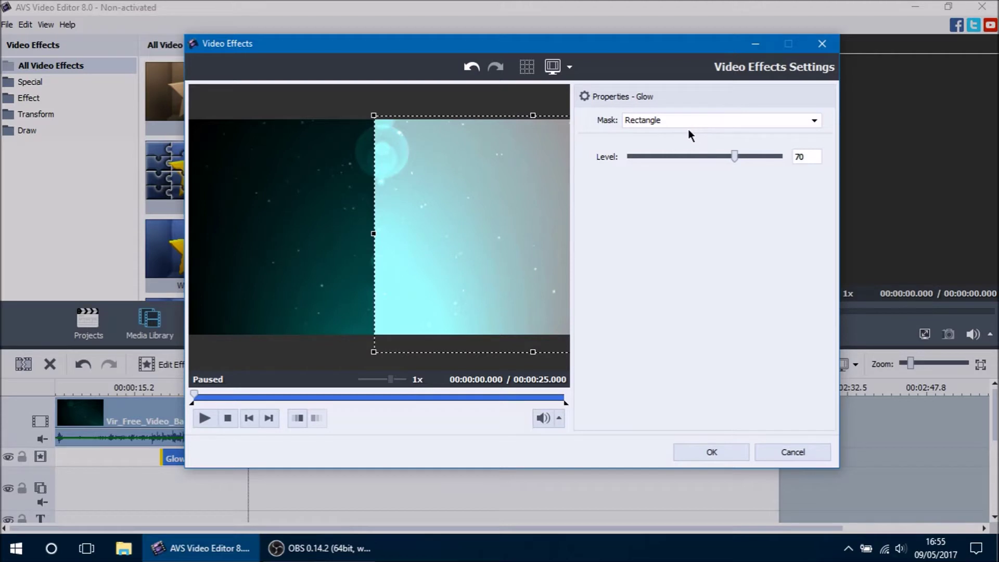
pyautogui.click(700, 122)
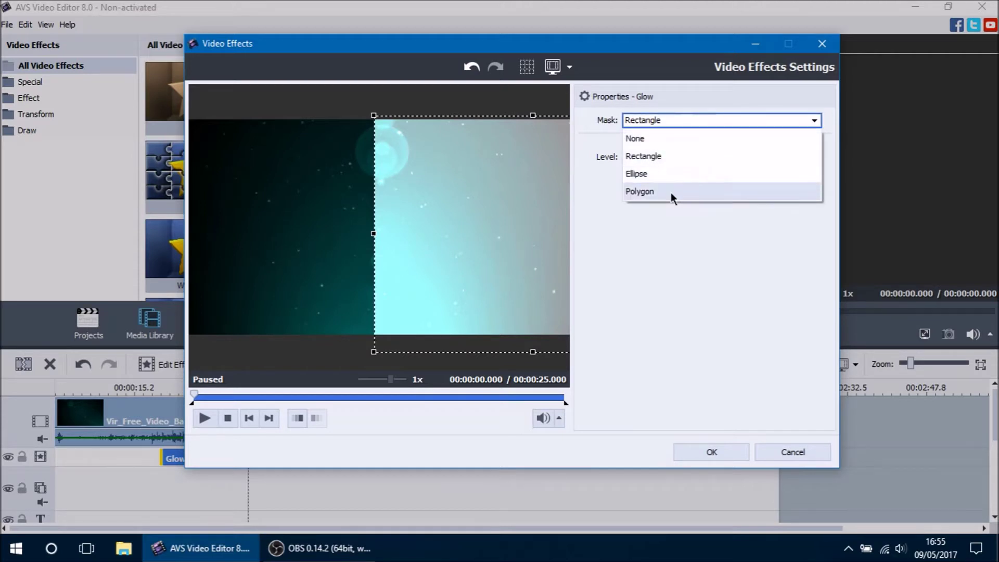
pyautogui.click(670, 192)
pyautogui.moveTo(413, 195); pyautogui.dragTo(488, 142)
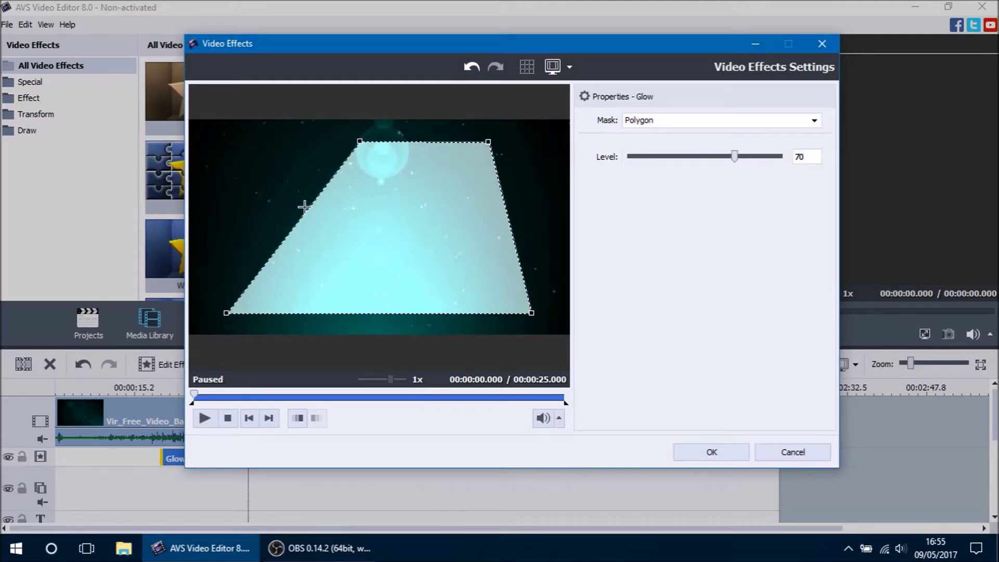
pyautogui.moveTo(306, 208); pyautogui.dragTo(273, 168)
pyautogui.moveTo(371, 314); pyautogui.dragTo(383, 205)
pyautogui.moveTo(325, 244); pyautogui.dragTo(315, 212)
# Step: Switch the mask back to Rectangle and place it tall over the frame's right half
pyautogui.click(680, 156)
pyautogui.moveTo(417, 175); pyautogui.dragTo(506, 153)
pyautogui.moveTo(519, 269); pyautogui.dragTo(536, 335)
pyautogui.moveTo(508, 205); pyautogui.dragTo(509, 229)
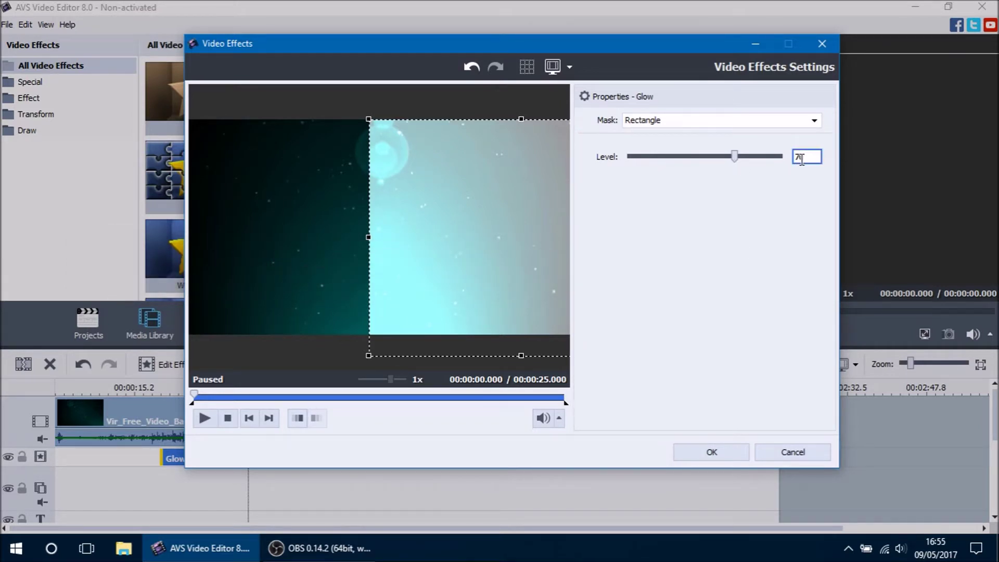
# Step: Set the glow Level to 55 and apply the Glow settings
pyautogui.moveTo(732, 156); pyautogui.dragTo(788, 157)
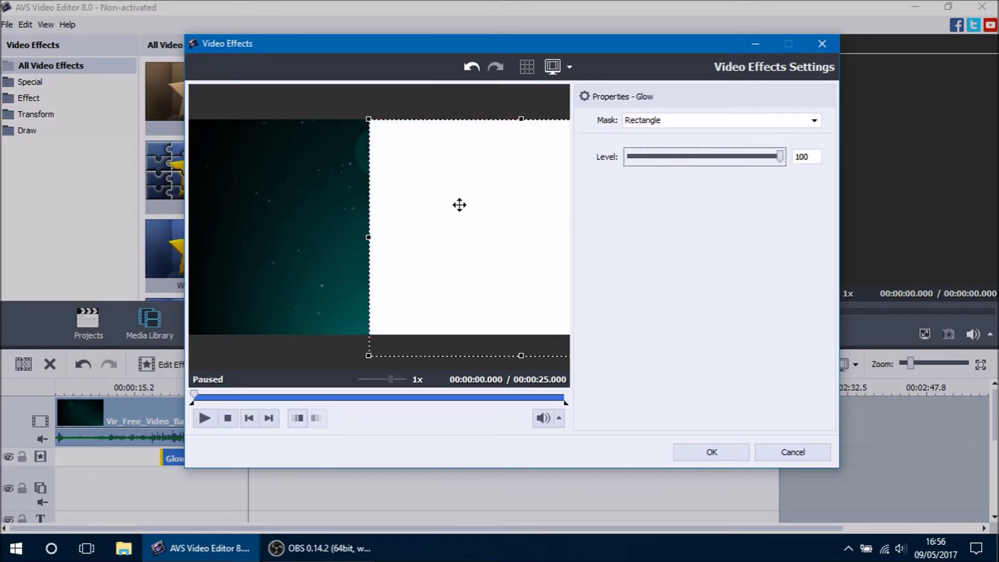
pyautogui.moveTo(780, 156); pyautogui.dragTo(712, 160)
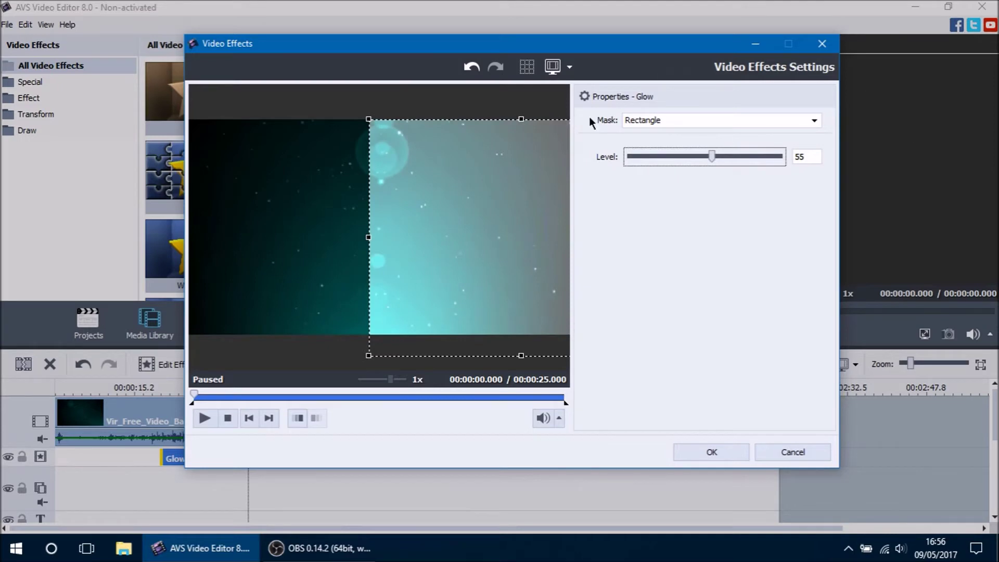
pyautogui.click(712, 452)
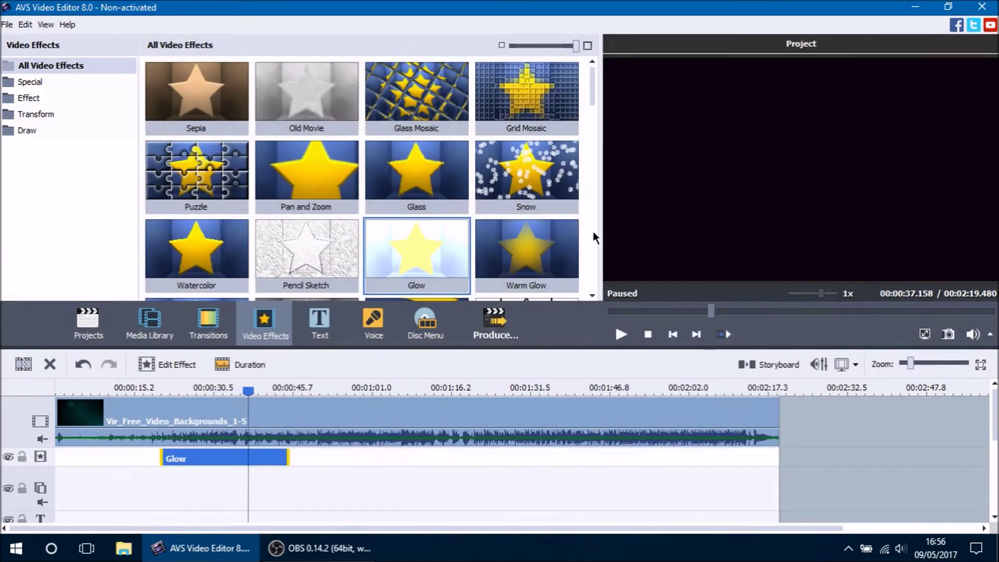
# Step: Place a Pencil Sketch effect on the effects track at about 1:10 and open its mask options
pyautogui.moveTo(593, 96); pyautogui.dragTo(593, 106)
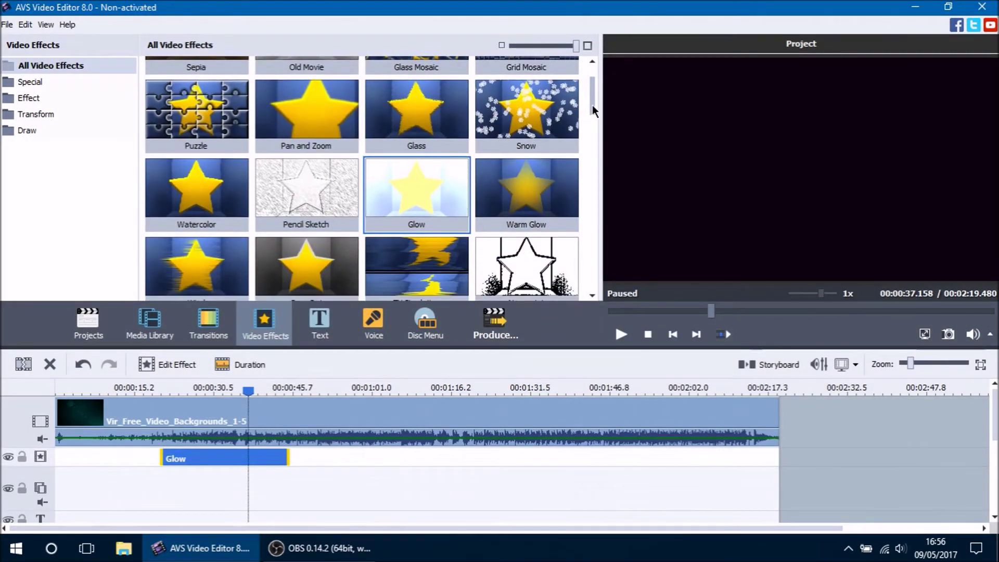
pyautogui.click(274, 204)
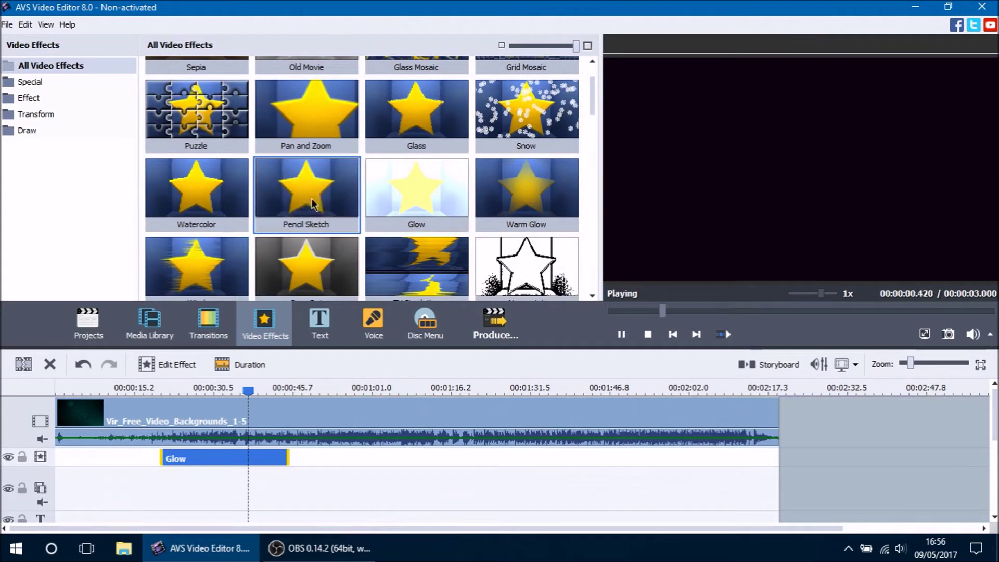
pyautogui.moveTo(302, 190); pyautogui.dragTo(424, 454)
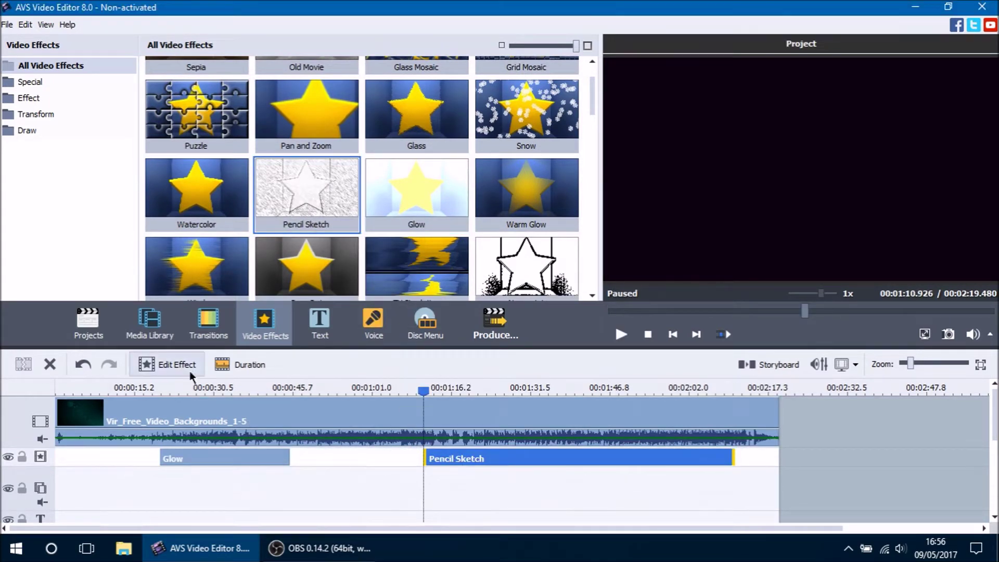
pyautogui.click(177, 365)
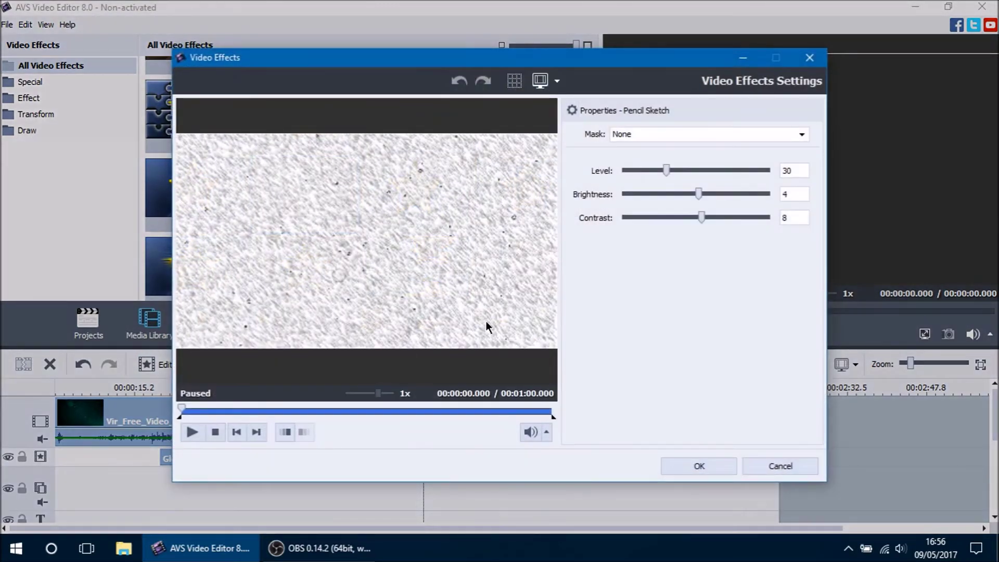
pyautogui.click(671, 134)
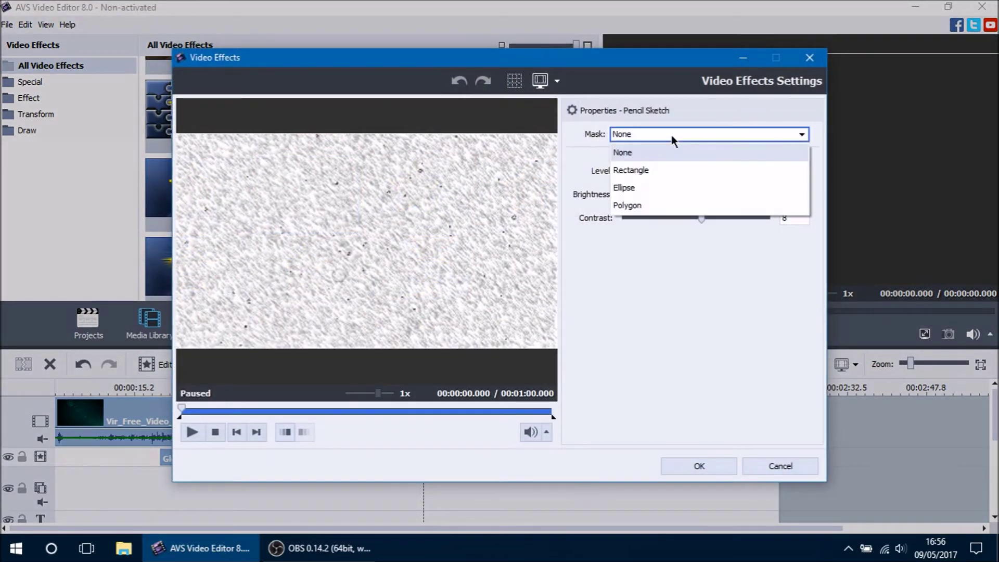
# Step: Mask Pencil Sketch to a tall right-side rectangle with Level 60, Brightness -28 and Contrast 16
pyautogui.click(667, 172)
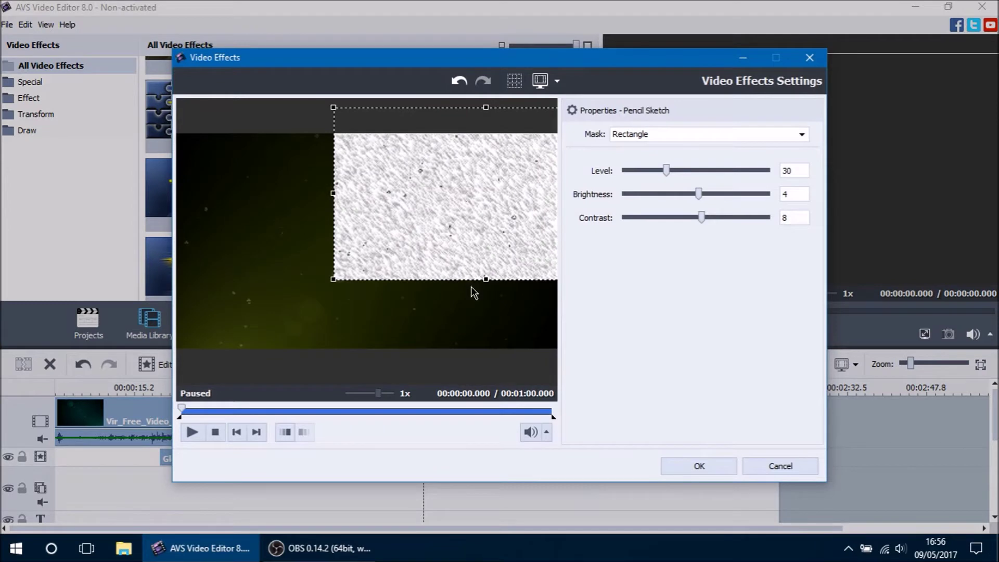
pyautogui.moveTo(488, 286); pyautogui.dragTo(488, 346)
pyautogui.moveTo(470, 264); pyautogui.dragTo(502, 275)
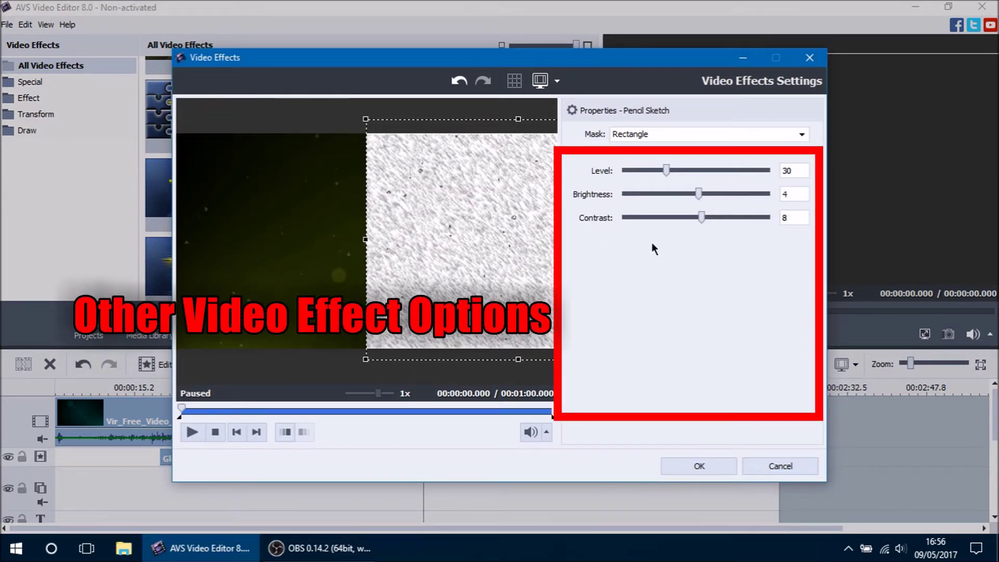
pyautogui.moveTo(676, 174)
pyautogui.mouseDown()
pyautogui.moveTo(734, 173)
pyautogui.moveTo(662, 171)
pyautogui.moveTo(712, 171)
pyautogui.moveTo(746, 195)
pyautogui.moveTo(661, 195)
pyautogui.moveTo(706, 218)
pyautogui.moveTo(756, 217)
pyautogui.moveTo(653, 217)
pyautogui.moveTo(707, 218)
pyautogui.mouseUp()
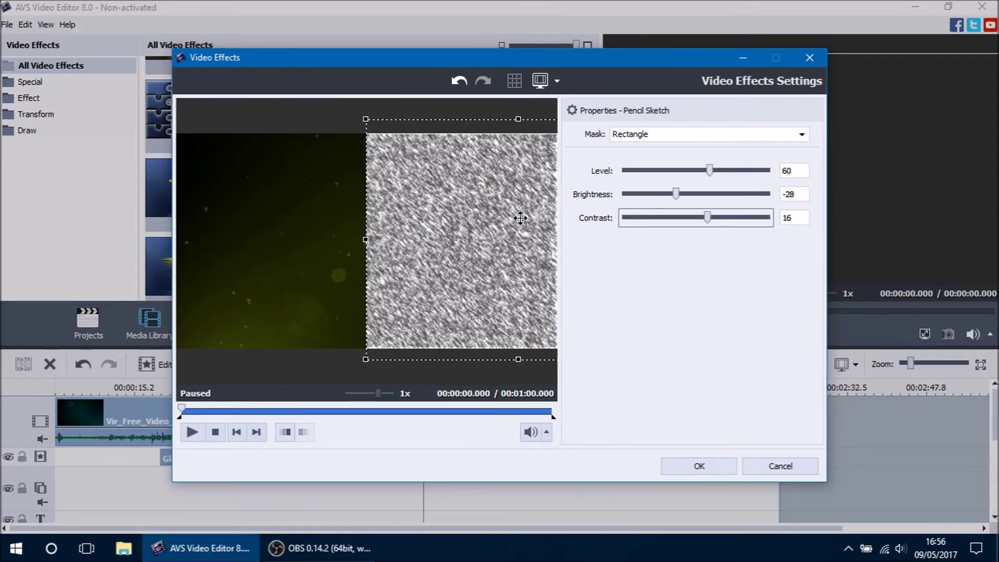
pyautogui.click(711, 465)
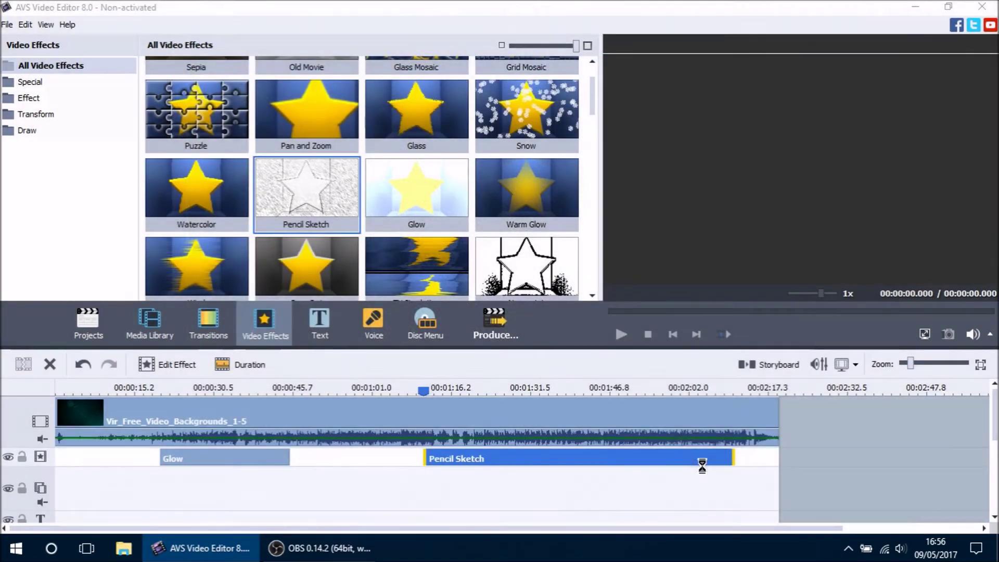
# Step: Reopen the Glow effect's settings (Rectangle mask, Level 55) and preview a frame about five seconds in
pyautogui.click(248, 458)
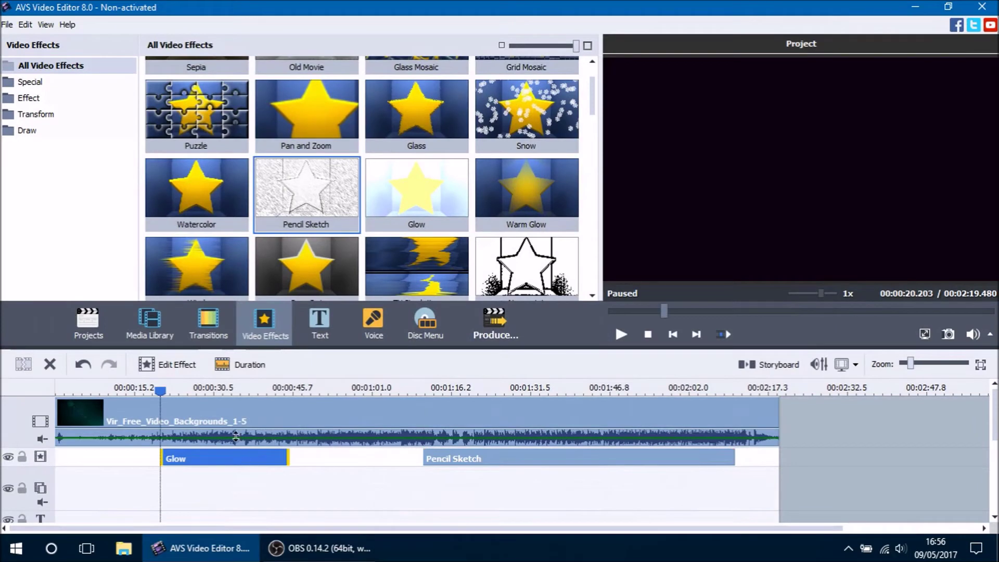
pyautogui.click(177, 364)
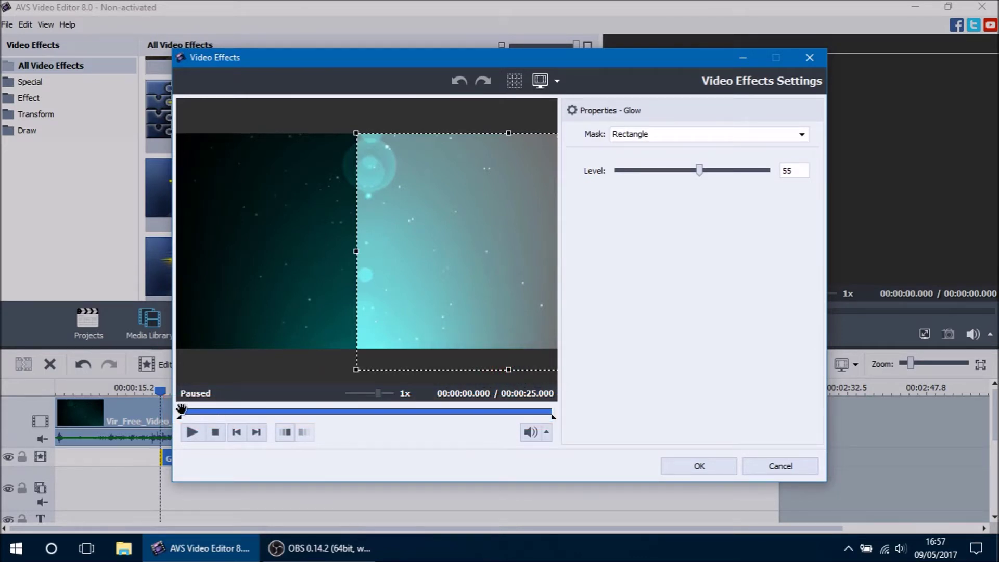
pyautogui.moveTo(182, 409); pyautogui.dragTo(256, 417)
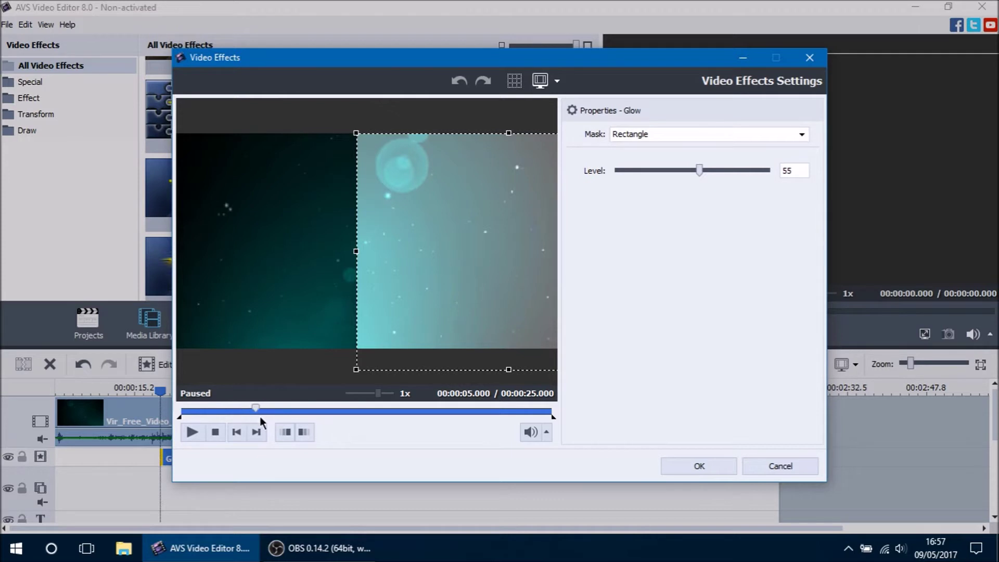
# Step: Make the Glow effect fade in at its start and play the preview to check it
pyautogui.click(287, 436)
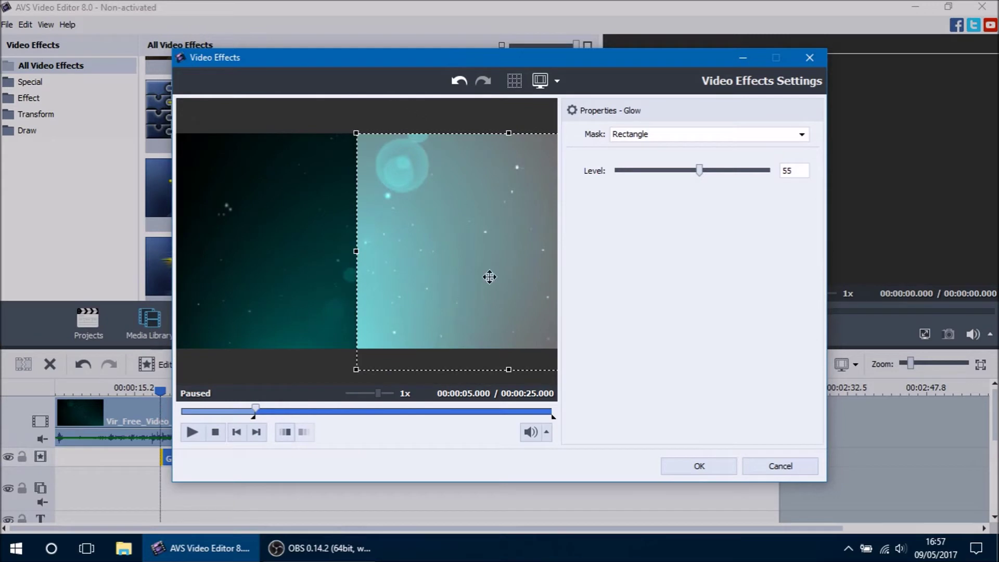
pyautogui.click(215, 432)
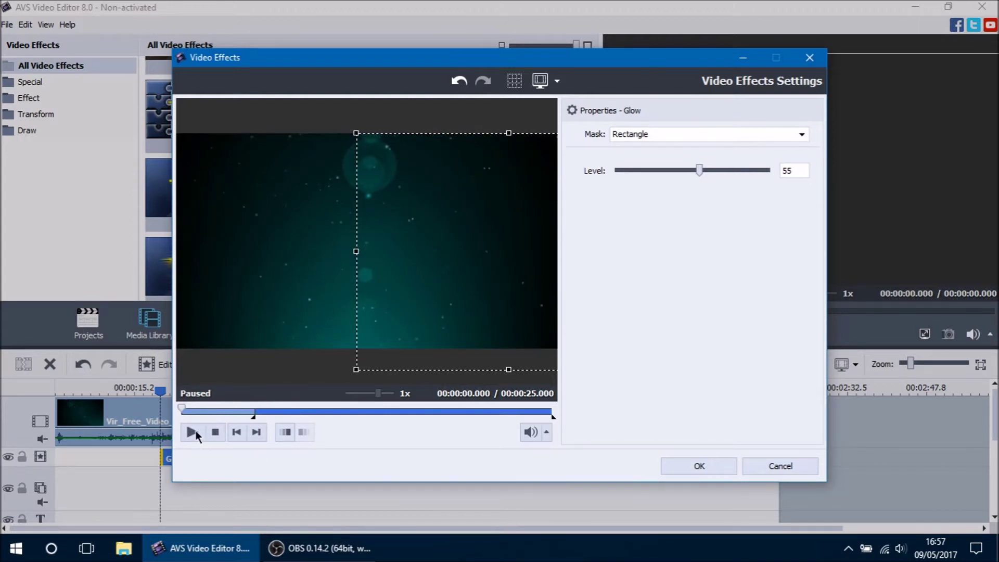
pyautogui.click(192, 431)
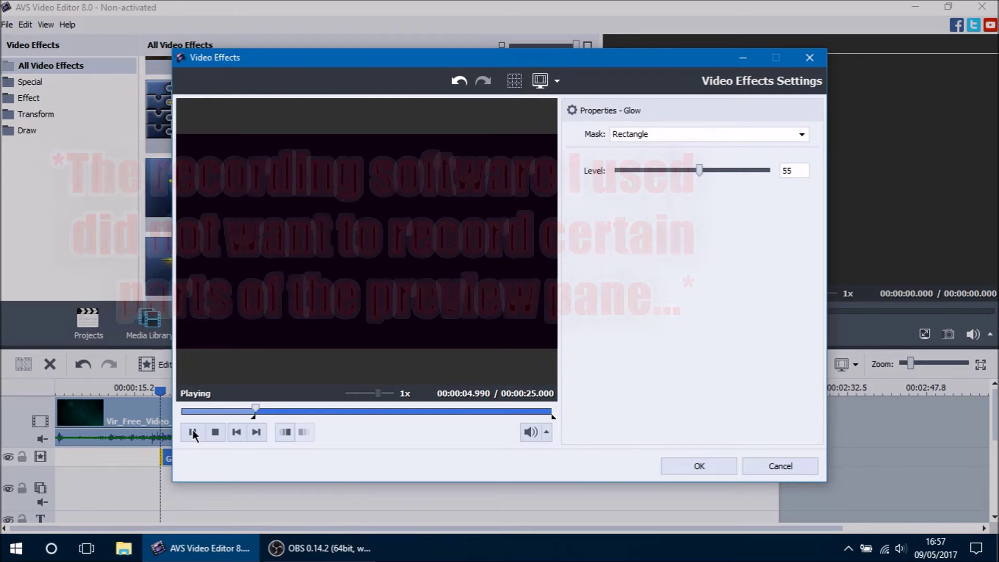
pyautogui.click(193, 432)
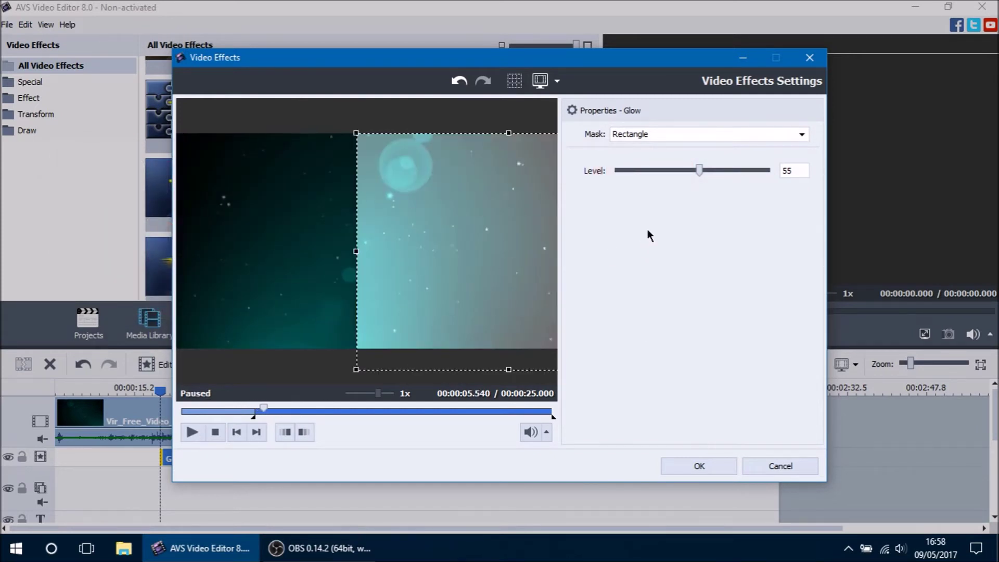
# Step: Raise the Glow Level to 100 and replay the preview to see the glow appear
pyautogui.moveTo(698, 170); pyautogui.dragTo(773, 178)
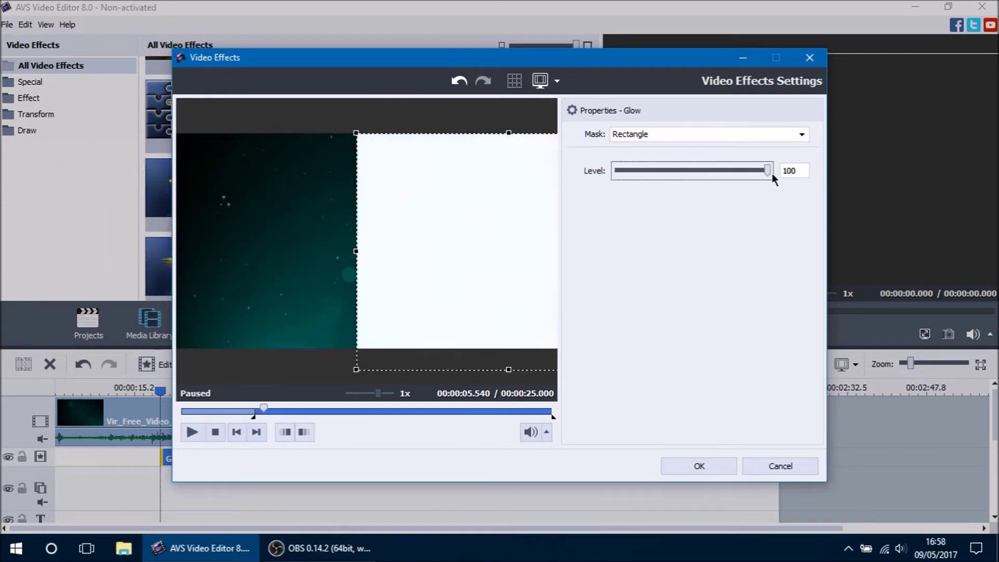
pyautogui.moveTo(264, 408); pyautogui.dragTo(166, 412)
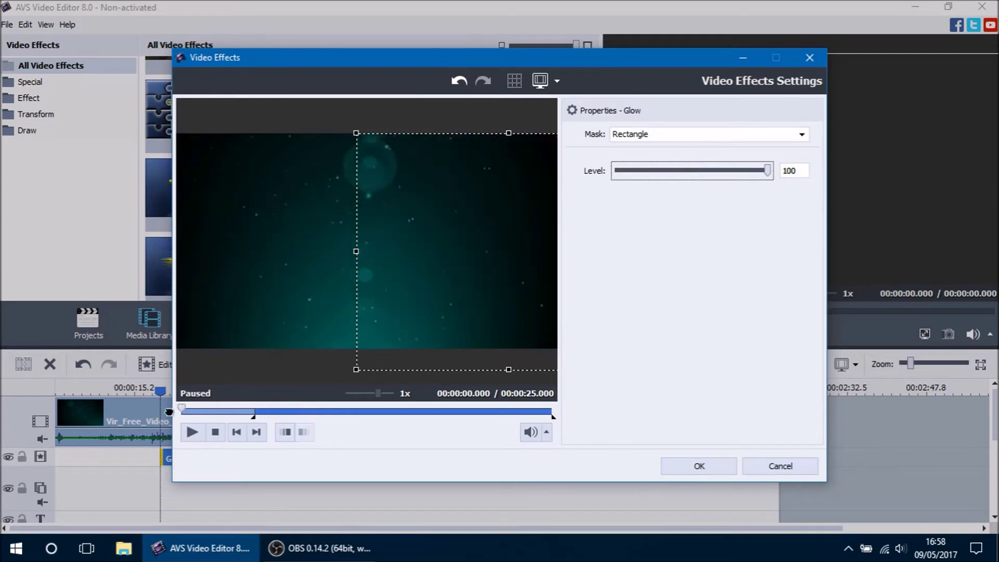
pyautogui.click(546, 432)
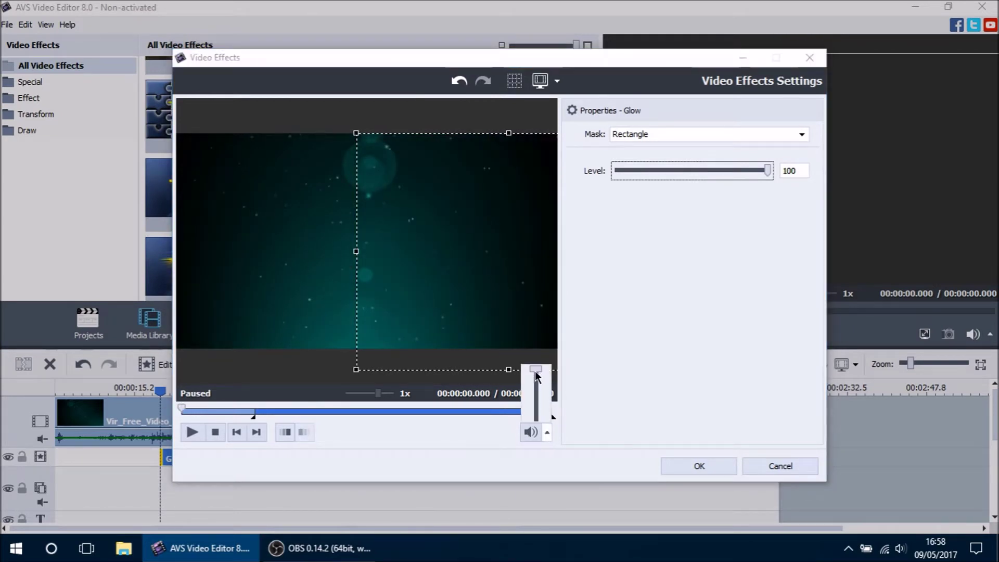
pyautogui.click(465, 434)
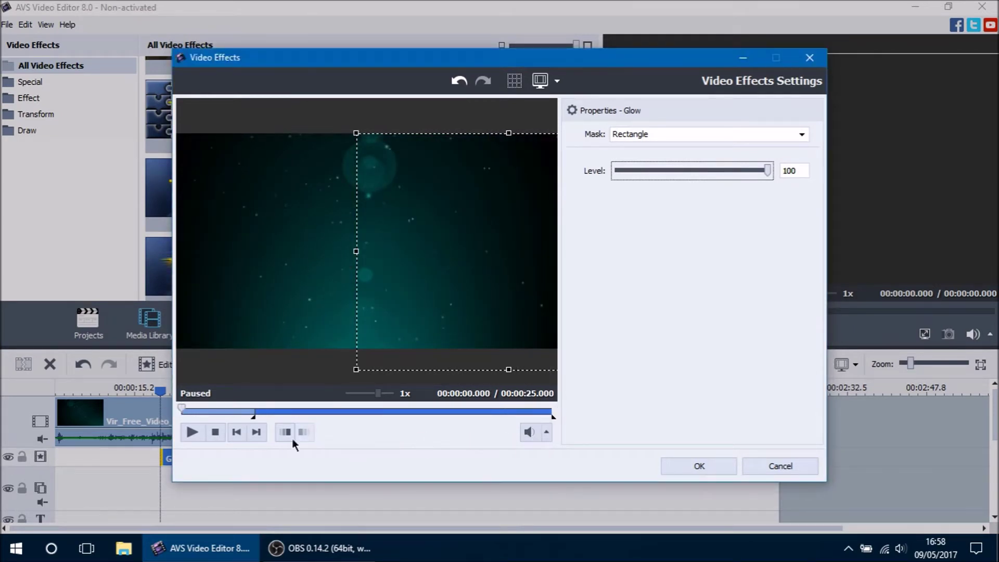
pyautogui.click(191, 433)
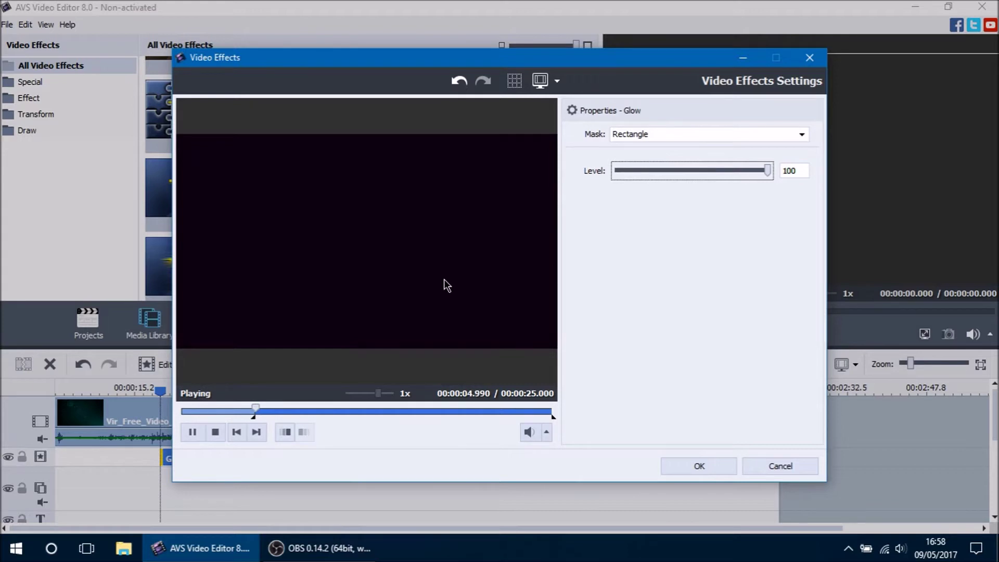
pyautogui.click(199, 433)
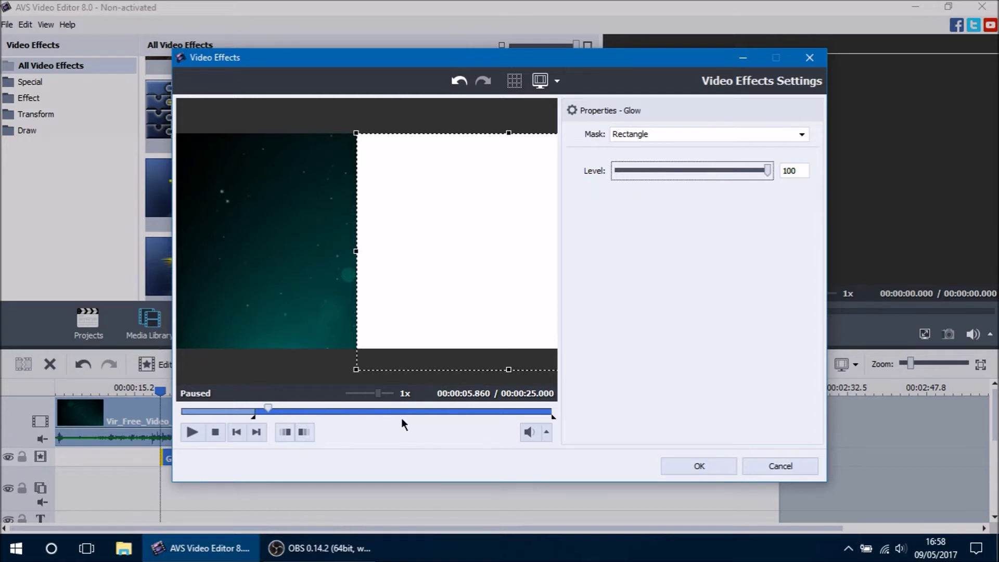
pyautogui.moveTo(267, 409); pyautogui.dragTo(481, 414)
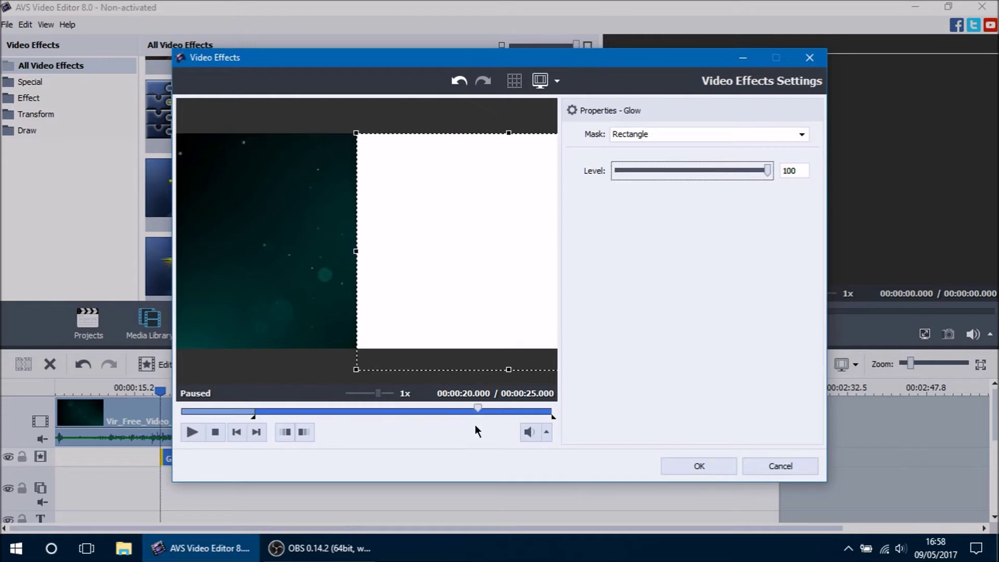
# Step: Add a fade-out to the Glow effect from the current position and play it back
pyautogui.click(304, 433)
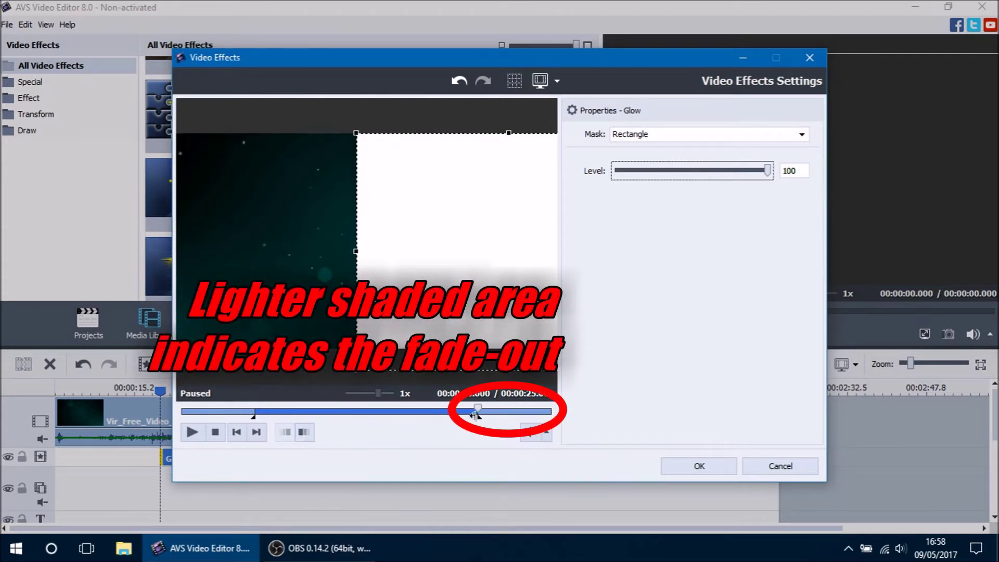
pyautogui.click(192, 432)
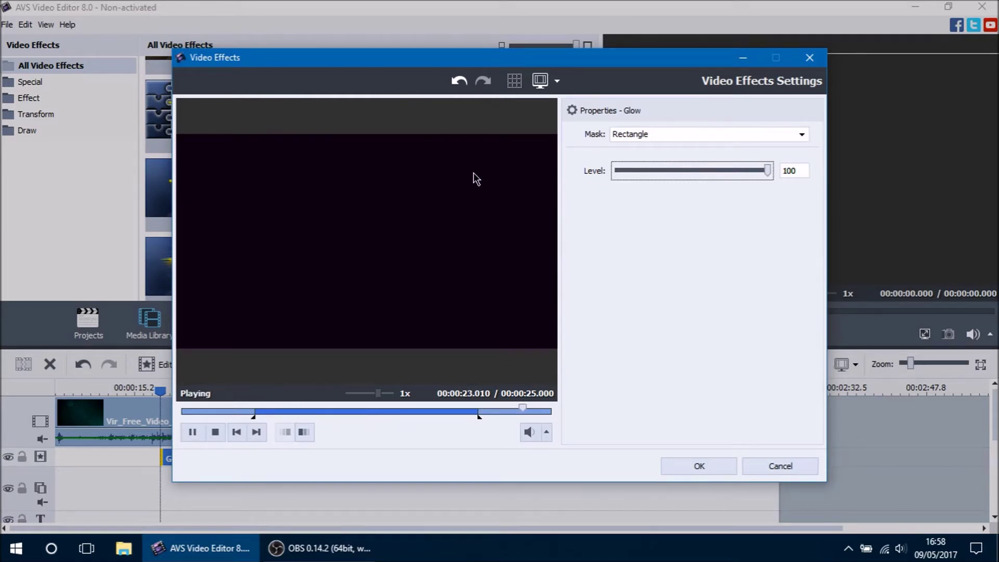
pyautogui.click(215, 432)
# Step: End the fade-in at 8.5 seconds and move the fade boundary to about 22.3 seconds
pyautogui.moveTo(182, 410)
pyautogui.mouseDown()
pyautogui.moveTo(432, 411)
pyautogui.moveTo(308, 413)
pyautogui.moveTo(391, 421)
pyautogui.moveTo(517, 409)
pyautogui.mouseUp()
pyautogui.click(285, 432)
pyautogui.click(304, 433)
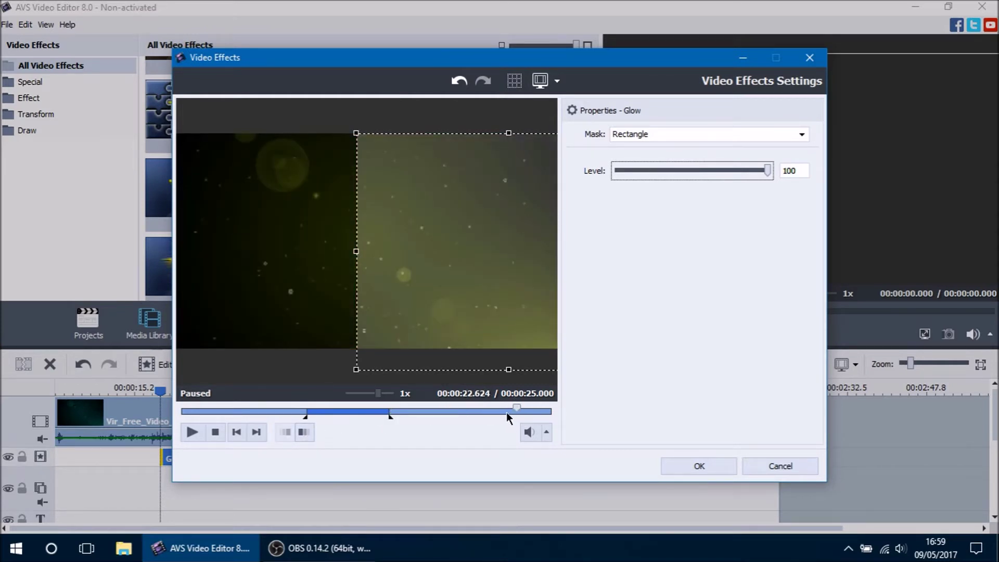
pyautogui.click(308, 433)
pyautogui.moveTo(517, 411); pyautogui.dragTo(513, 411)
pyautogui.click(286, 433)
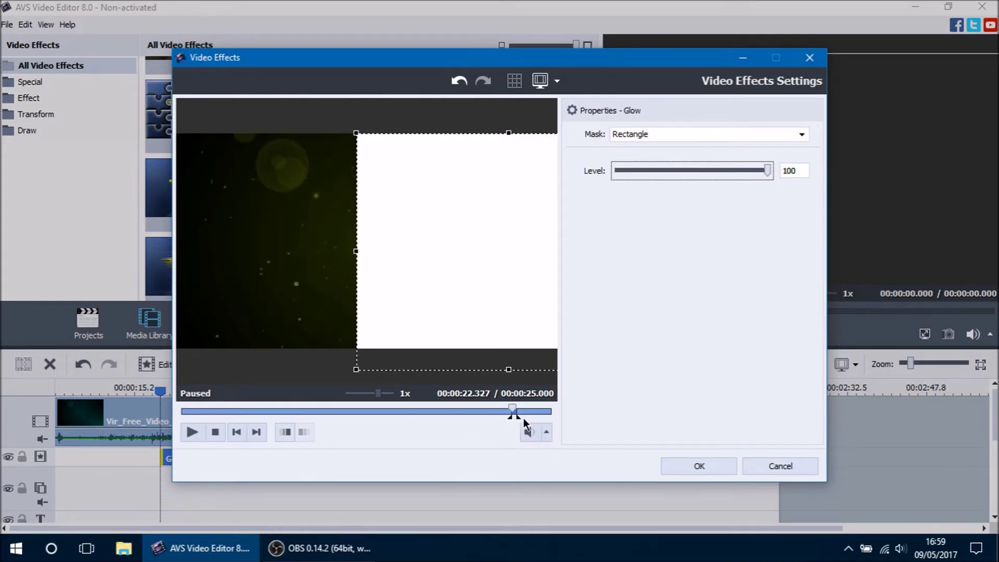
# Step: Review preview frames through the fade-in and near the fade-out at 19 seconds
pyautogui.press('Left')
pyautogui.press('Left')
pyautogui.press('Left')
pyautogui.press('Left')
pyautogui.press('Left')
pyautogui.press('Left')
pyautogui.press('Left')
pyautogui.press('Left')
pyautogui.press('Left')
pyautogui.moveTo(336, 415)
pyautogui.mouseDown()
pyautogui.moveTo(217, 415)
pyautogui.moveTo(318, 416)
pyautogui.mouseUp()
pyautogui.moveTo(344, 417); pyautogui.dragTo(267, 414)
pyautogui.moveTo(516, 413); pyautogui.dragTo(462, 414)
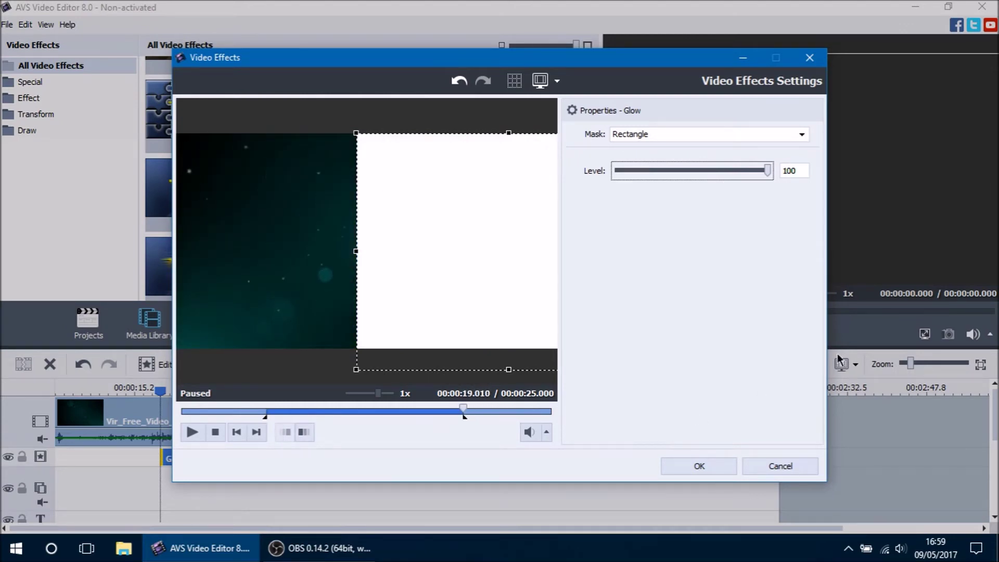
# Step: Confirm the Glow settings and open the Pencil Sketch effect's settings
pyautogui.click(705, 465)
pyautogui.click(514, 458)
pyautogui.doubleClick(514, 458)
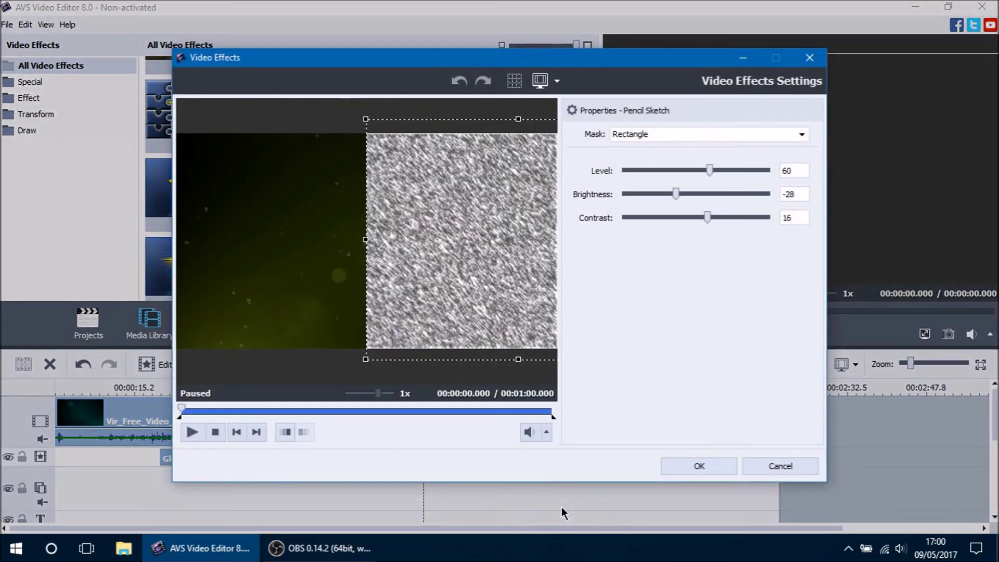
# Step: Make Pencil Sketch fade in until 14.97 seconds and set its end point at the effect's end
pyautogui.moveTo(182, 408); pyautogui.dragTo(275, 414)
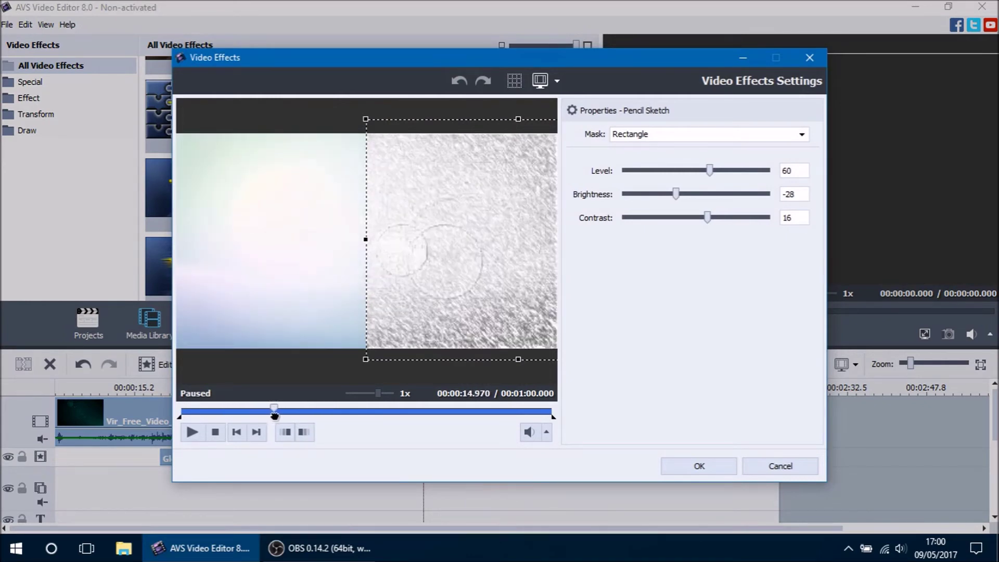
pyautogui.click(285, 432)
pyautogui.moveTo(285, 413); pyautogui.dragTo(535, 414)
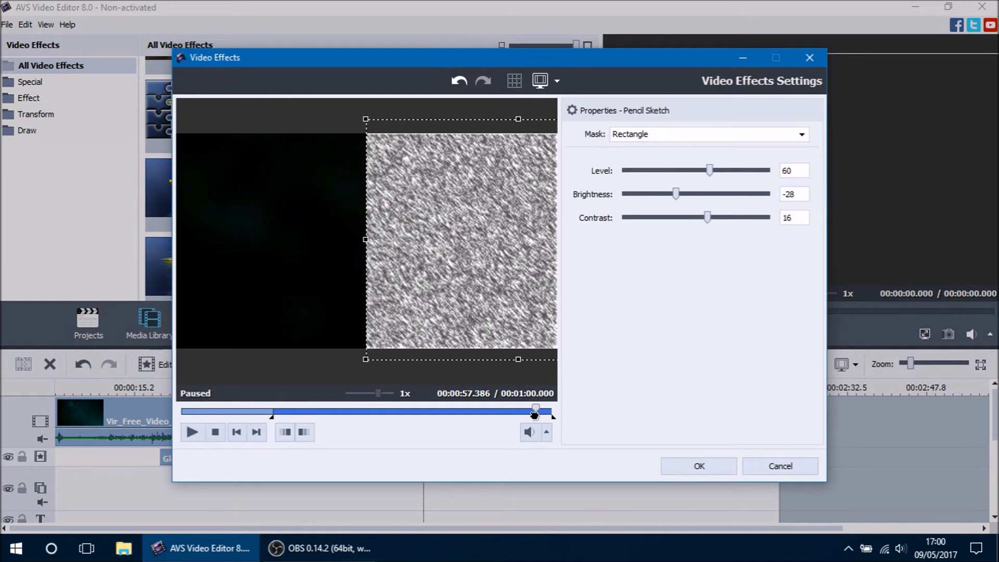
pyautogui.click(303, 432)
# Step: Preview the sketch from the start, set its Mask to None, and replay it
pyautogui.moveTo(536, 410); pyautogui.dragTo(376, 410)
pyautogui.click(546, 431)
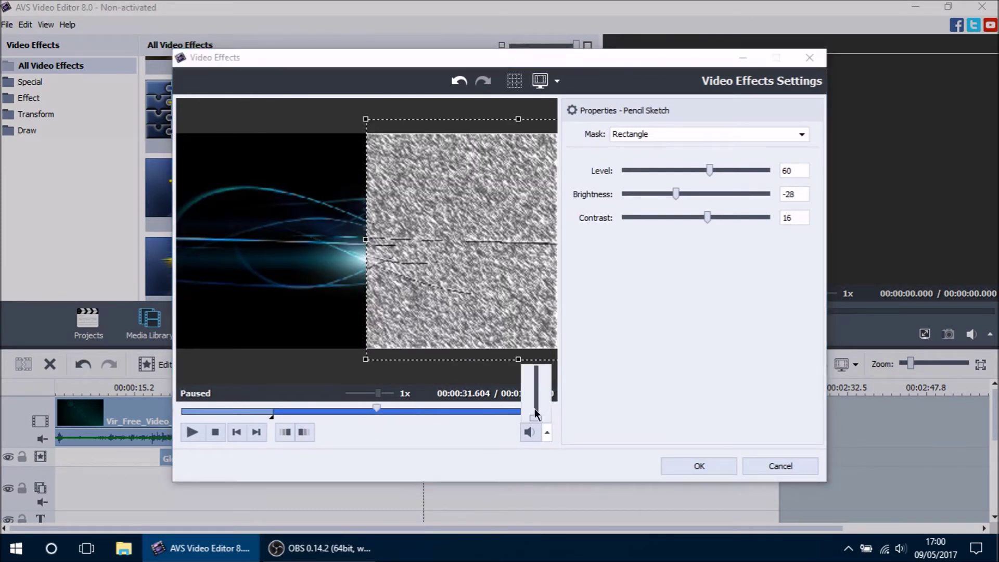
pyautogui.click(430, 431)
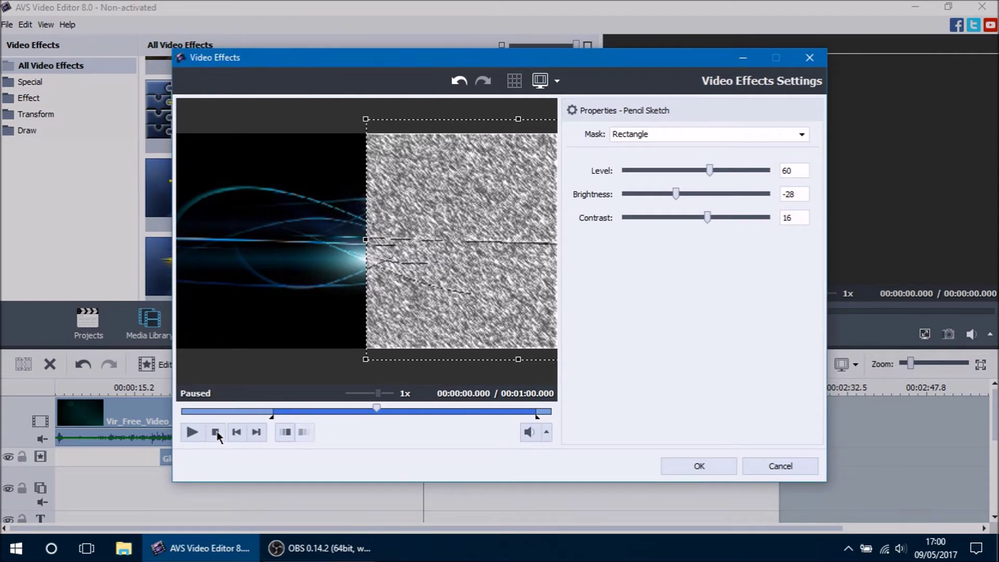
pyautogui.click(215, 432)
pyautogui.click(195, 435)
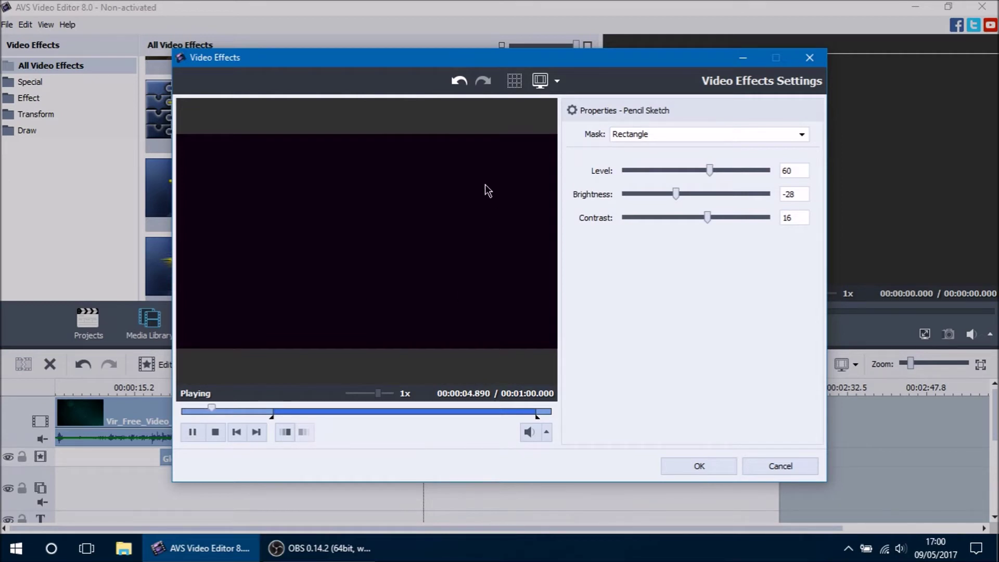
pyautogui.click(673, 136)
pyautogui.click(671, 152)
pyautogui.click(193, 433)
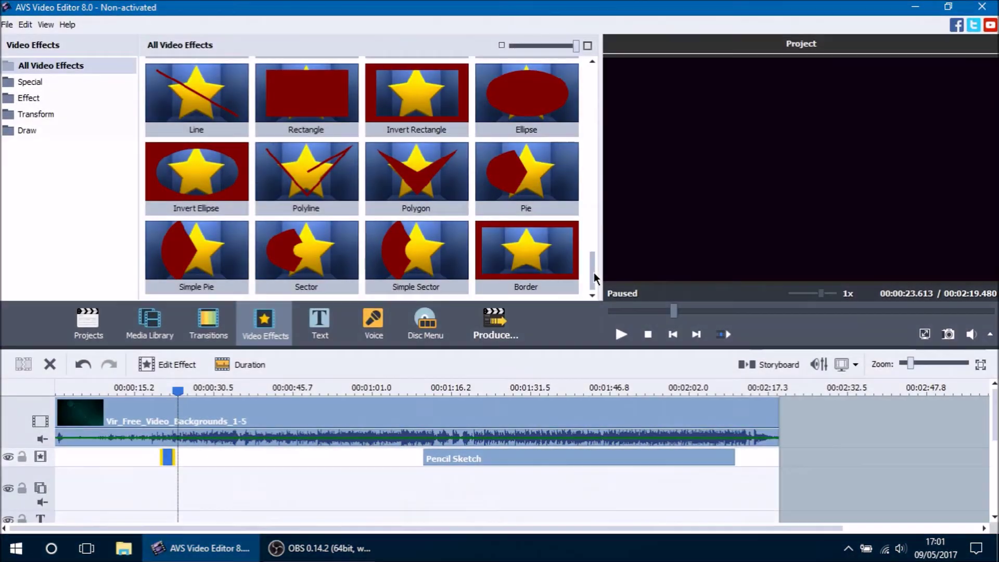
pyautogui.moveTo(590, 271); pyautogui.dragTo(595, 79)
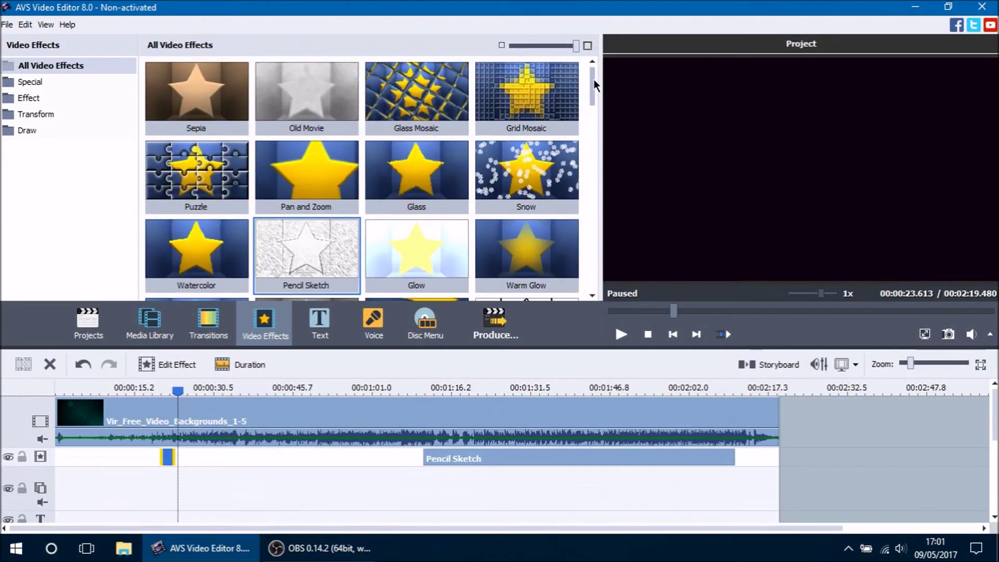
pyautogui.click(200, 117)
pyautogui.click(278, 98)
pyautogui.moveTo(591, 83); pyautogui.dragTo(594, 149)
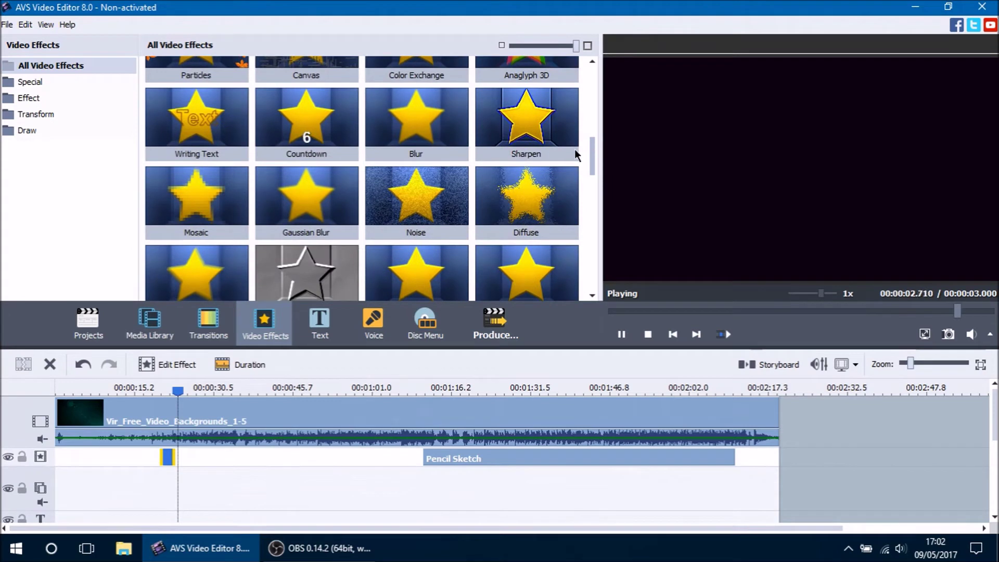
pyautogui.moveTo(592, 148); pyautogui.dragTo(592, 153)
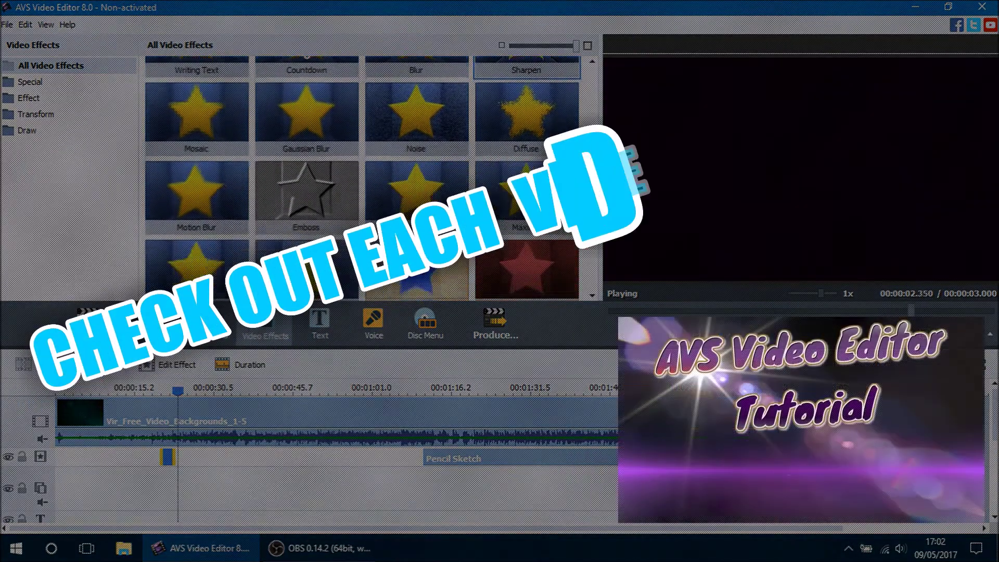
pyautogui.moveTo(592, 153); pyautogui.dragTo(593, 76)
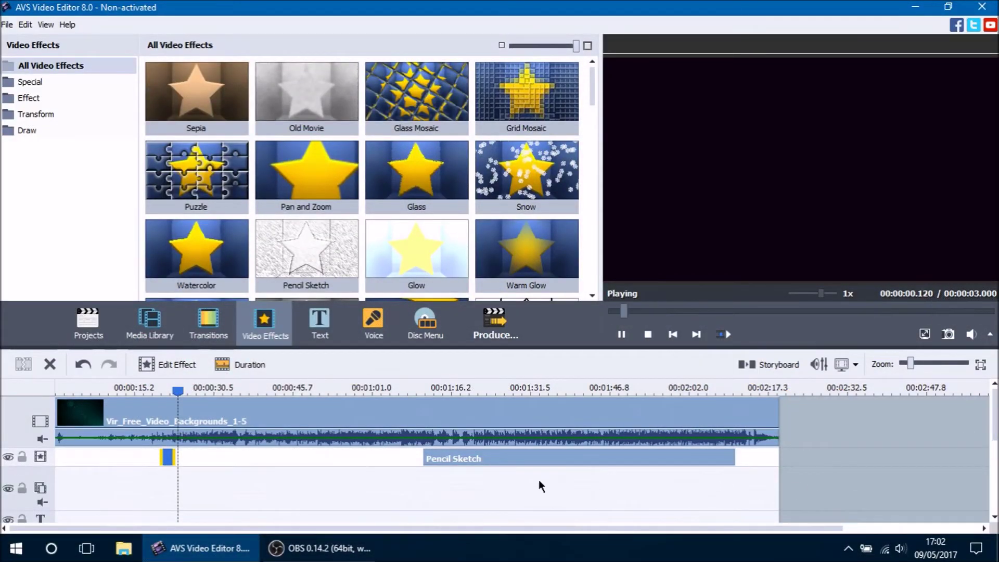
pyautogui.click(166, 458)
# Step: Check the Glow and Pencil Sketch blocks on the effects track, then show the transitions gallery
pyautogui.rightClick(167, 458)
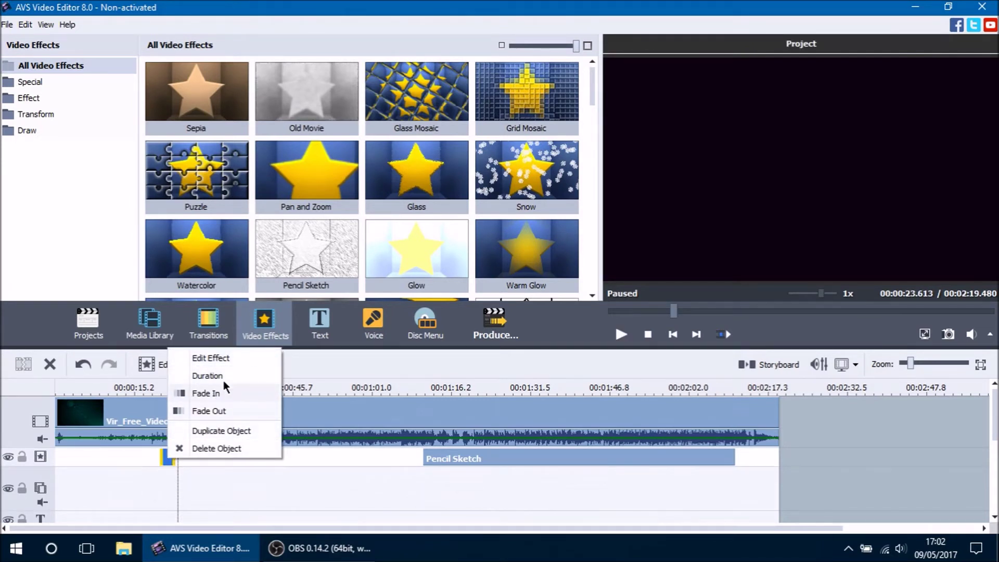
pyautogui.click(454, 459)
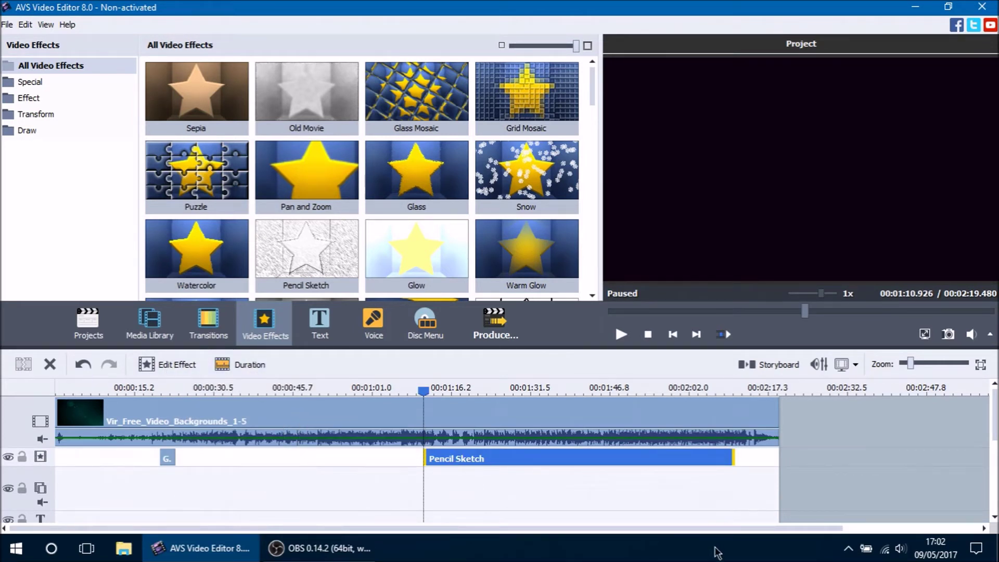
pyautogui.click(729, 508)
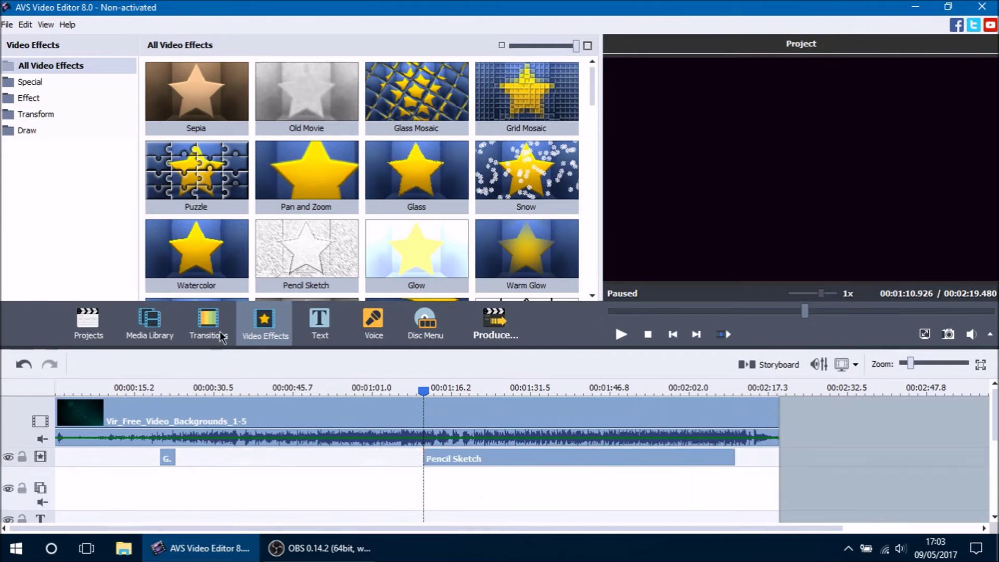
pyautogui.click(206, 332)
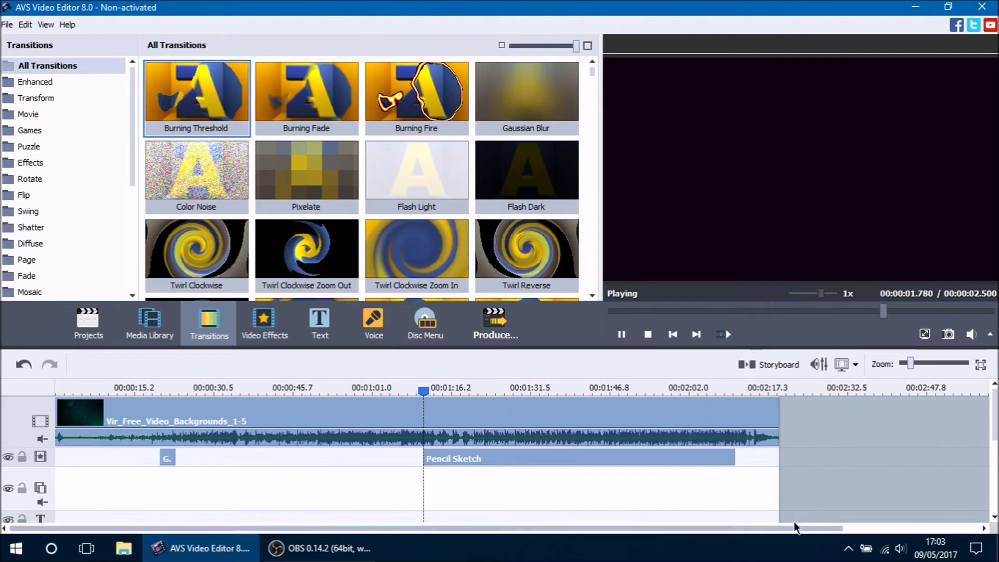
# Step: Drag the 2020eagleman image from the Media Library onto the end of the video track
pyautogui.click(147, 326)
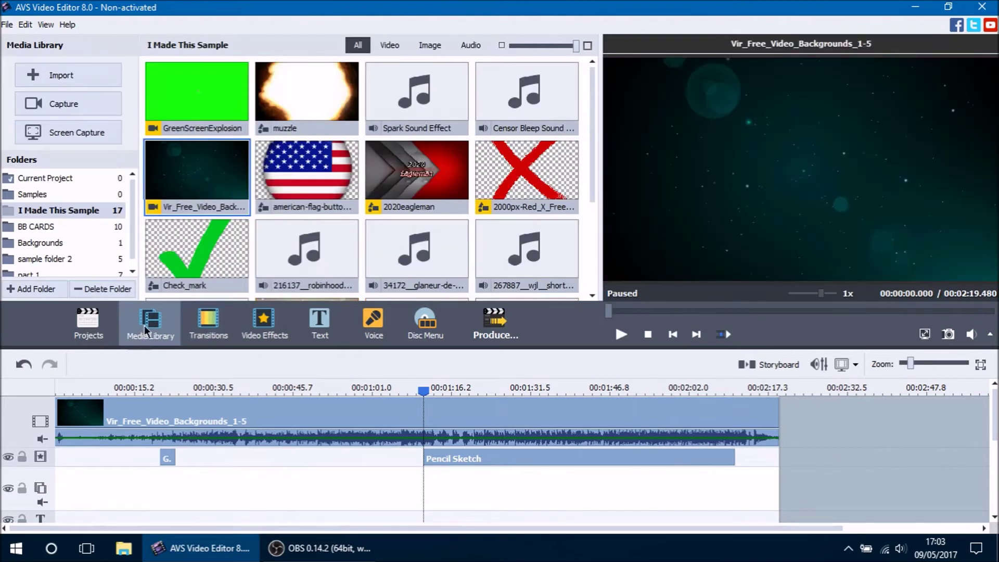
pyautogui.click(419, 185)
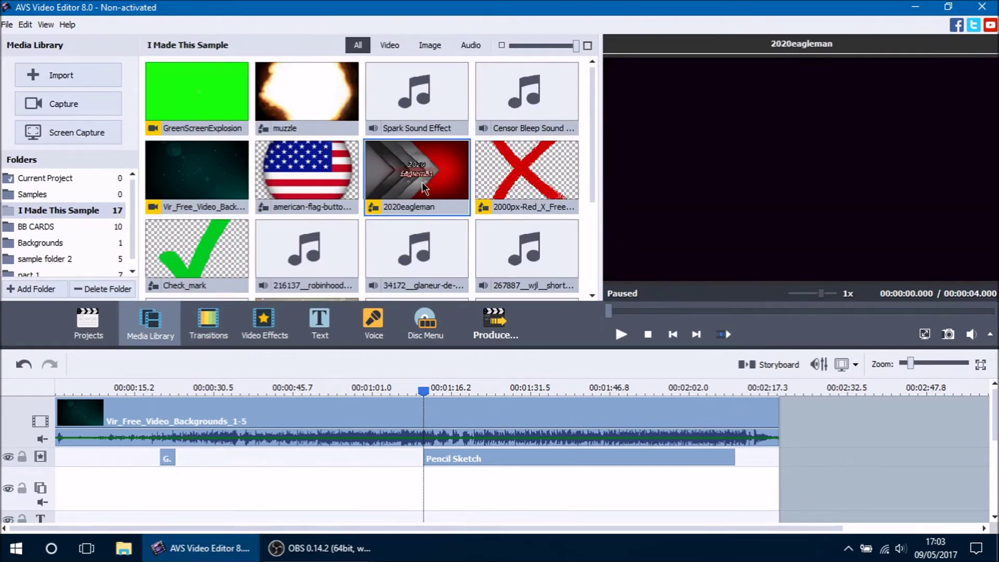
pyautogui.moveTo(409, 169); pyautogui.dragTo(815, 416)
# Step: Check the background and 2020eagleman clips on the video track and show the transitions
pyautogui.click(763, 420)
pyautogui.click(790, 416)
pyautogui.click(766, 419)
pyautogui.click(789, 417)
pyautogui.click(769, 415)
pyautogui.click(789, 413)
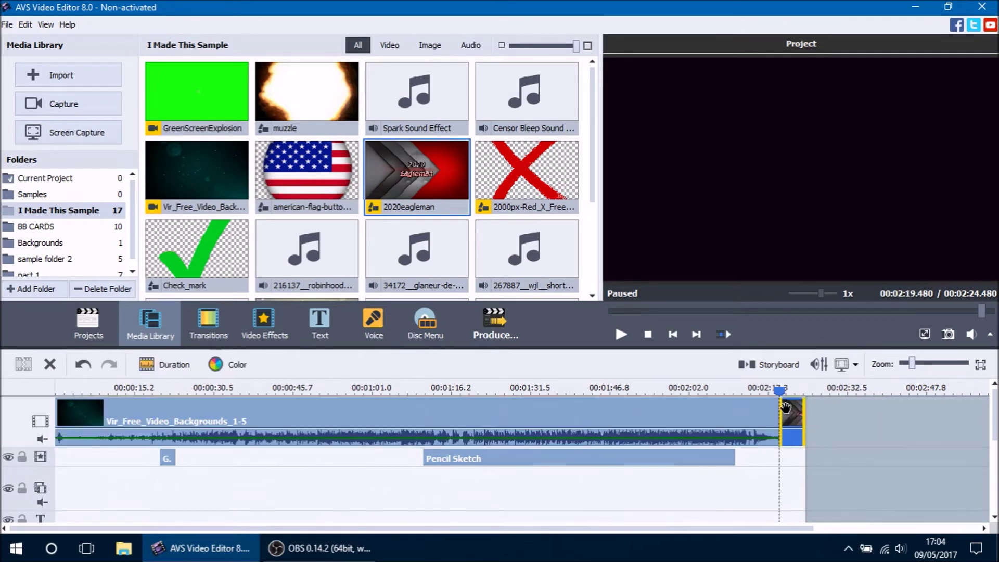
pyautogui.click(223, 319)
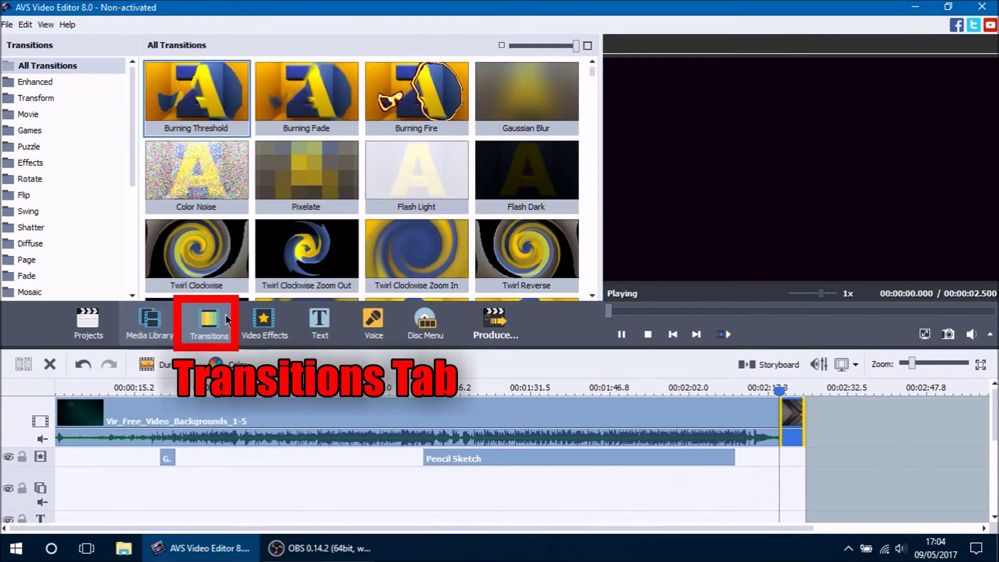
# Step: Try dropping Burning Fire on the timeline, undo it, and switch to the storyboard layout
pyautogui.moveTo(592, 70)
pyautogui.mouseDown()
pyautogui.moveTo(592, 279)
pyautogui.moveTo(587, 51)
pyautogui.mouseUp()
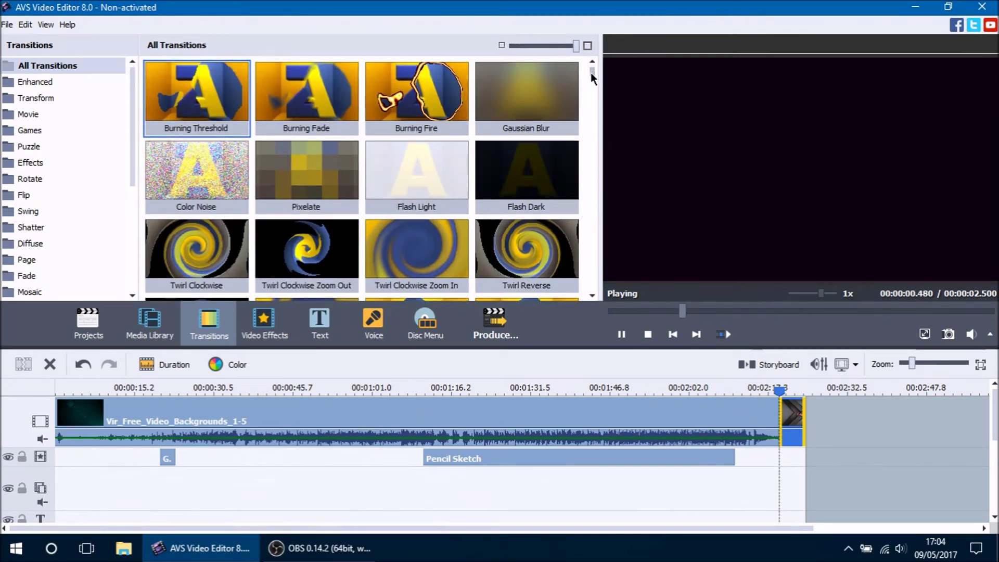
pyautogui.moveTo(591, 76)
pyautogui.mouseDown()
pyautogui.moveTo(590, 86)
pyautogui.moveTo(590, 67)
pyautogui.mouseUp()
pyautogui.click(439, 89)
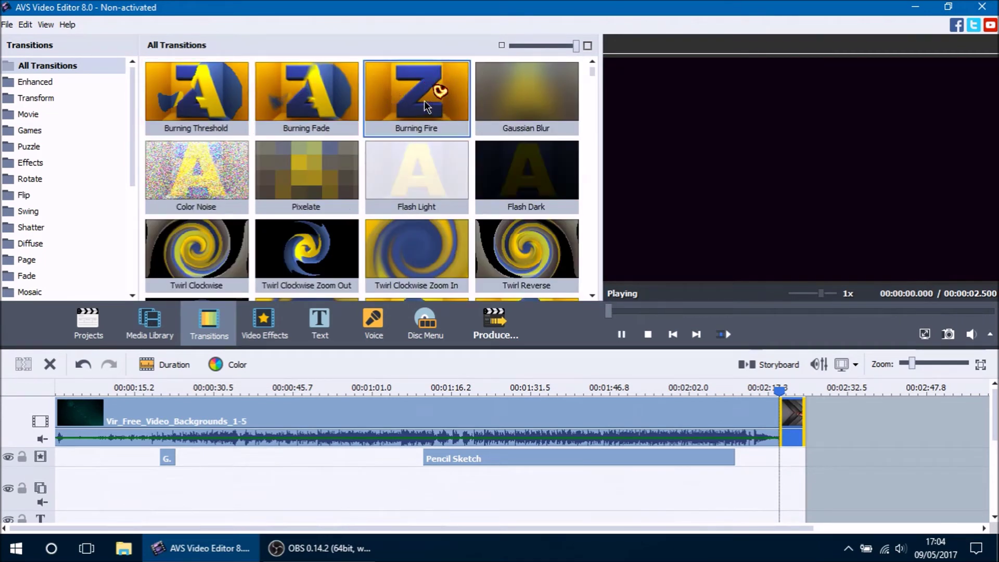
pyautogui.moveTo(424, 97)
pyautogui.mouseDown()
pyautogui.moveTo(459, 135)
pyautogui.moveTo(726, 244)
pyautogui.moveTo(755, 272)
pyautogui.moveTo(781, 334)
pyautogui.moveTo(779, 416)
pyautogui.mouseUp()
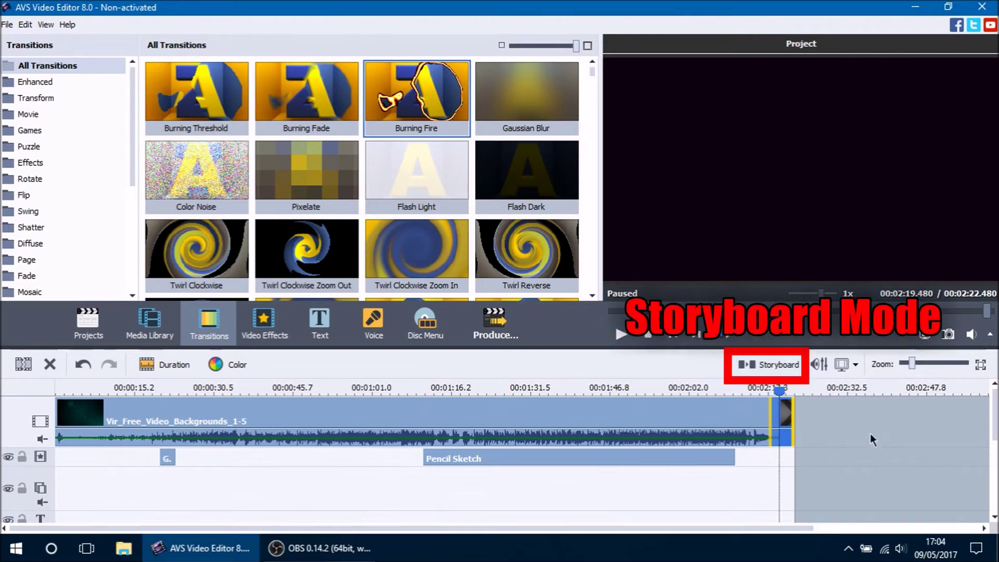
pyautogui.click(79, 363)
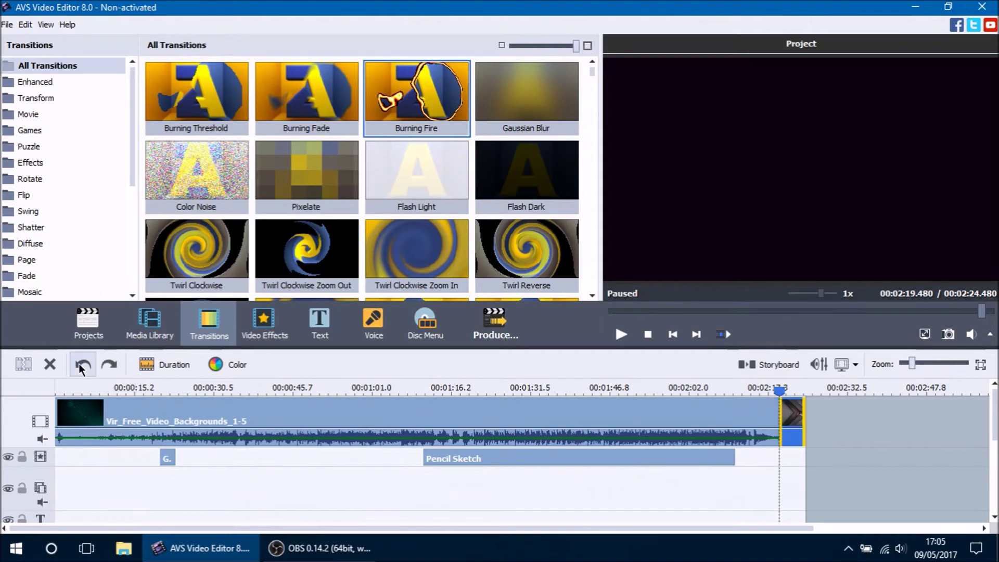
pyautogui.click(789, 364)
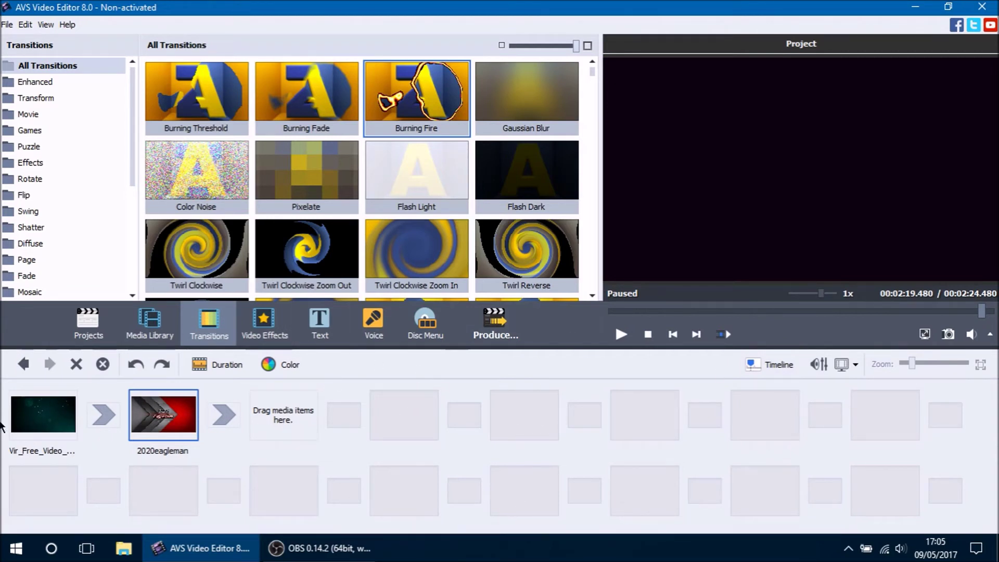
# Step: Drag Burning Fire into the storyboard slot between the background clip and 2020eagleman
pyautogui.click(45, 423)
pyautogui.click(140, 424)
pyautogui.click(52, 424)
pyautogui.click(164, 424)
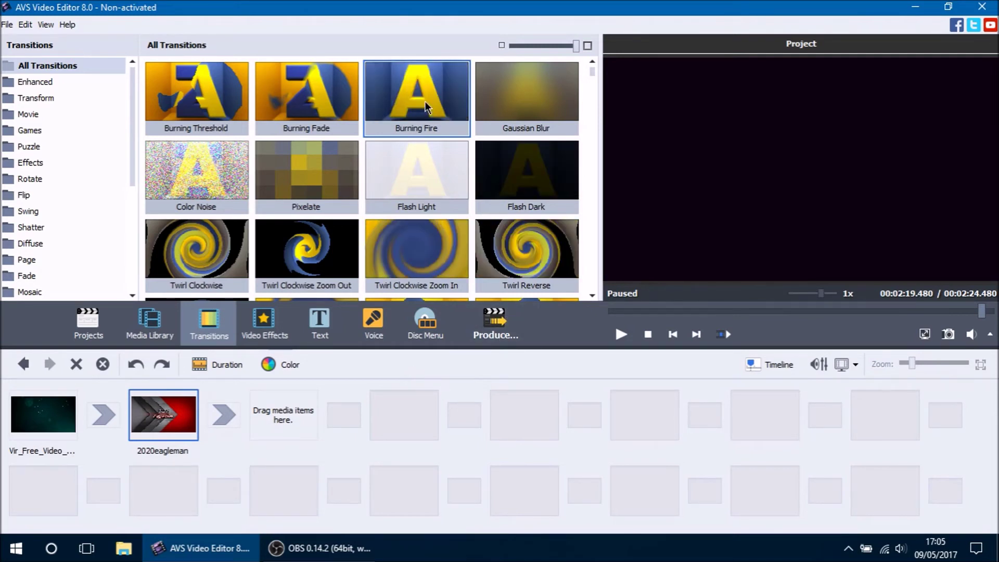
pyautogui.moveTo(421, 107)
pyautogui.mouseDown()
pyautogui.moveTo(344, 273)
pyautogui.moveTo(106, 420)
pyautogui.mouseUp()
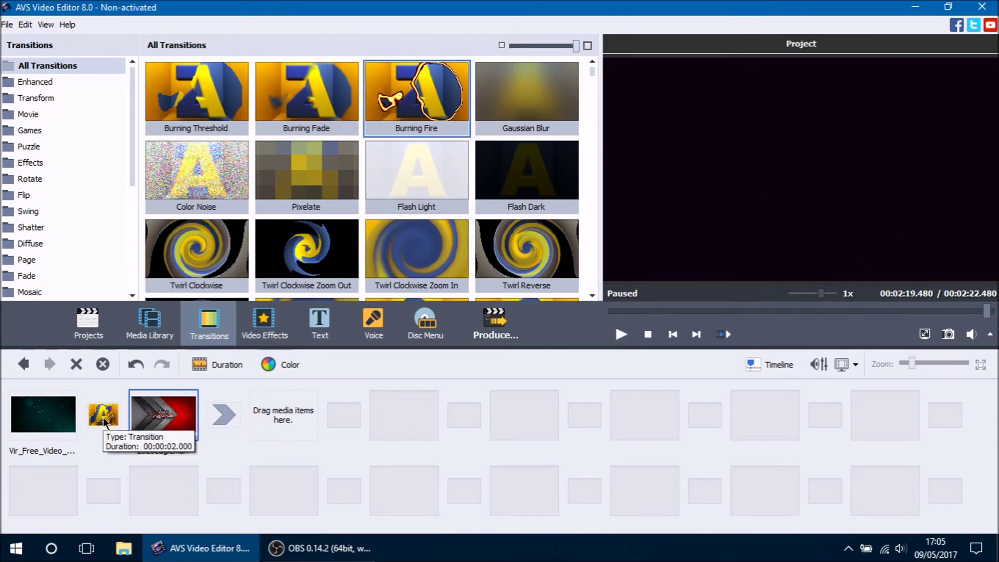
pyautogui.click(103, 417)
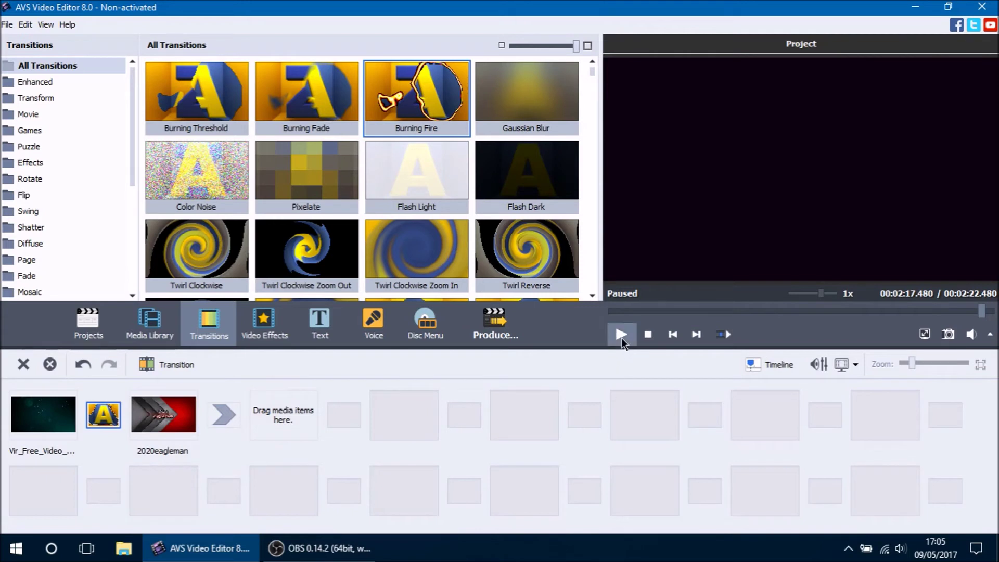
pyautogui.click(622, 336)
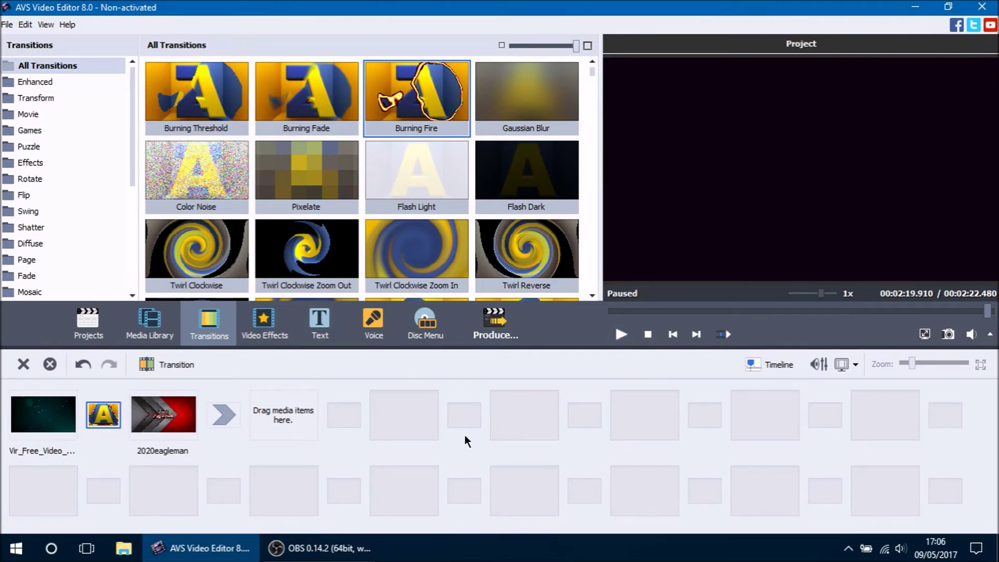
# Step: Check the transition's options and bring up its 2-second duration settings
pyautogui.rightClick(108, 415)
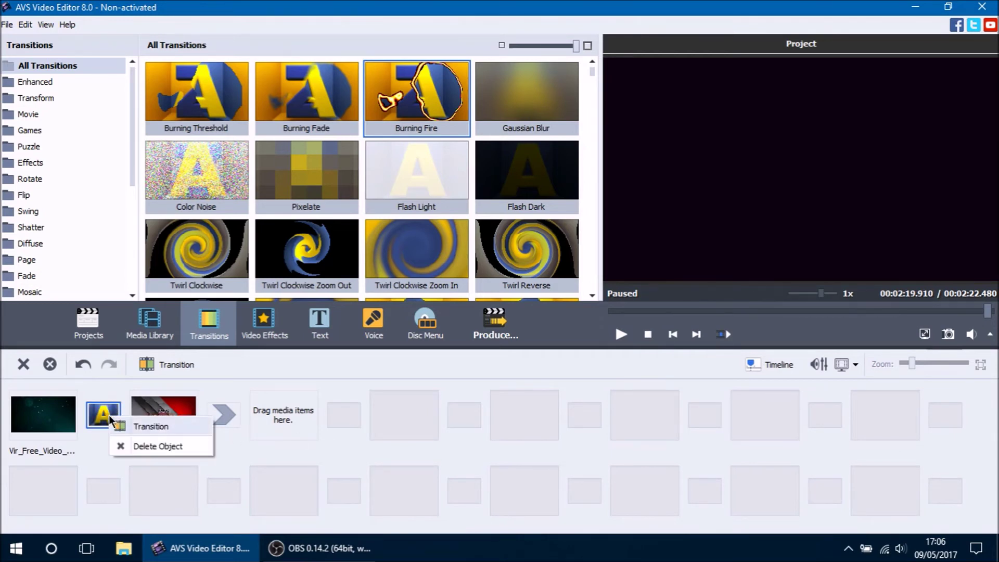
pyautogui.click(153, 428)
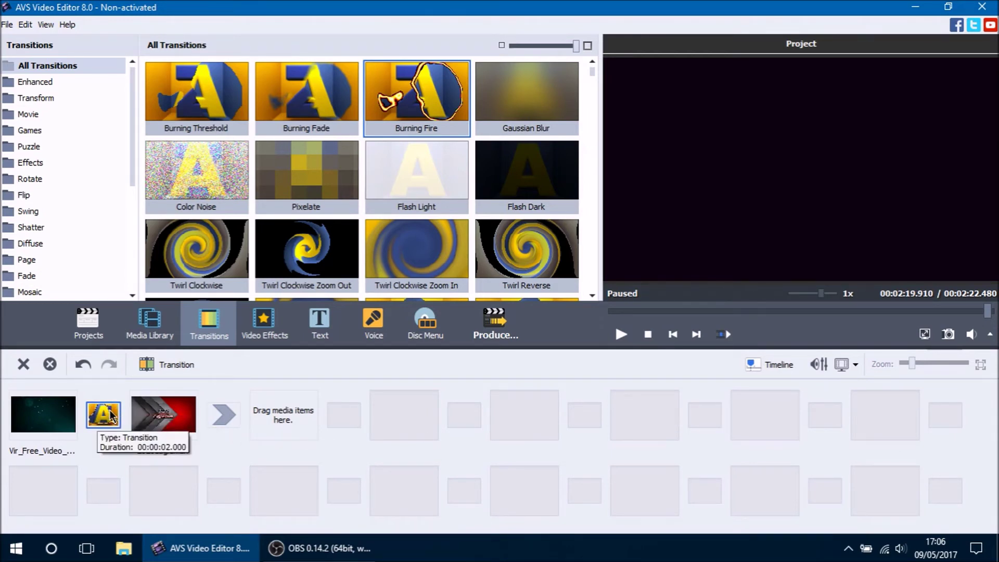
pyautogui.click(167, 364)
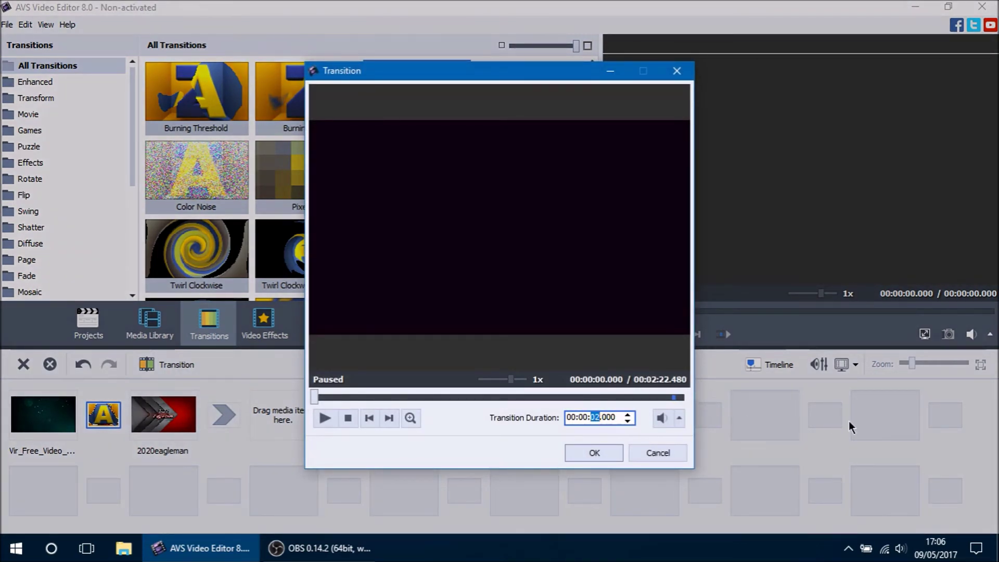
# Step: Change the Burning Fire transition duration to 1.5 seconds and confirm
pyautogui.write('0')
pyautogui.click(599, 451)
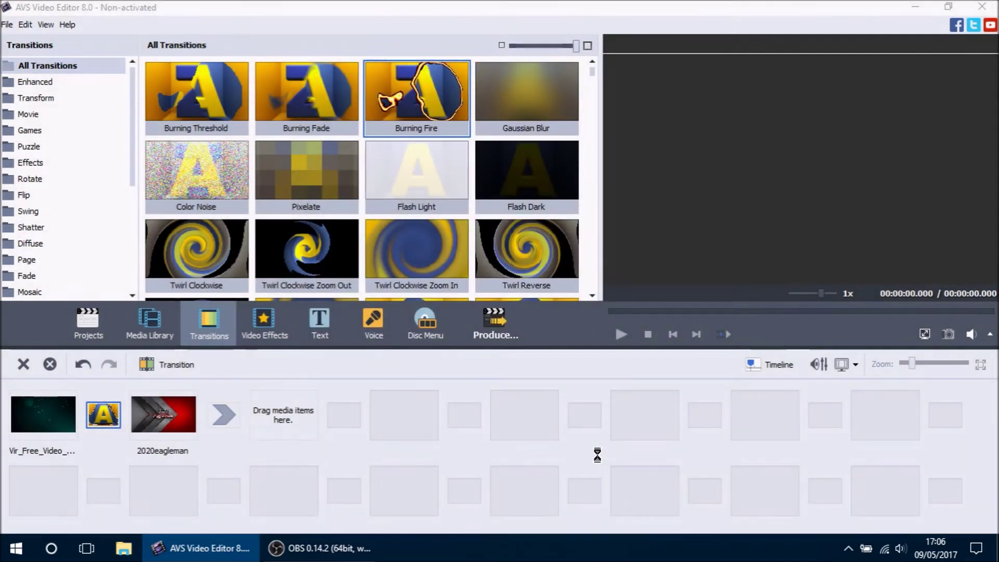
# Step: Play the project preview from the Burning Fire transition, back in storyboard view with transitions listed
pyautogui.click(103, 415)
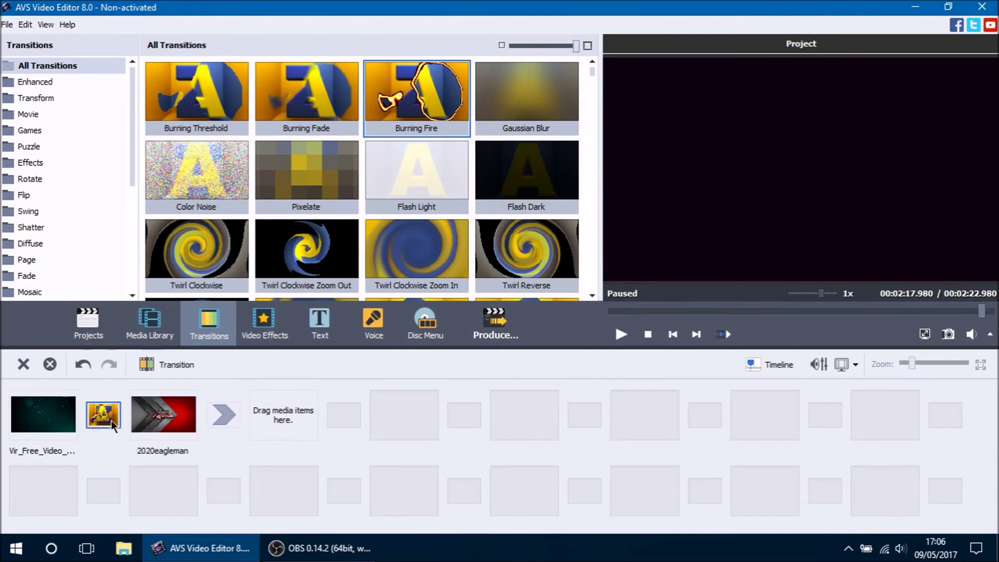
pyautogui.click(622, 334)
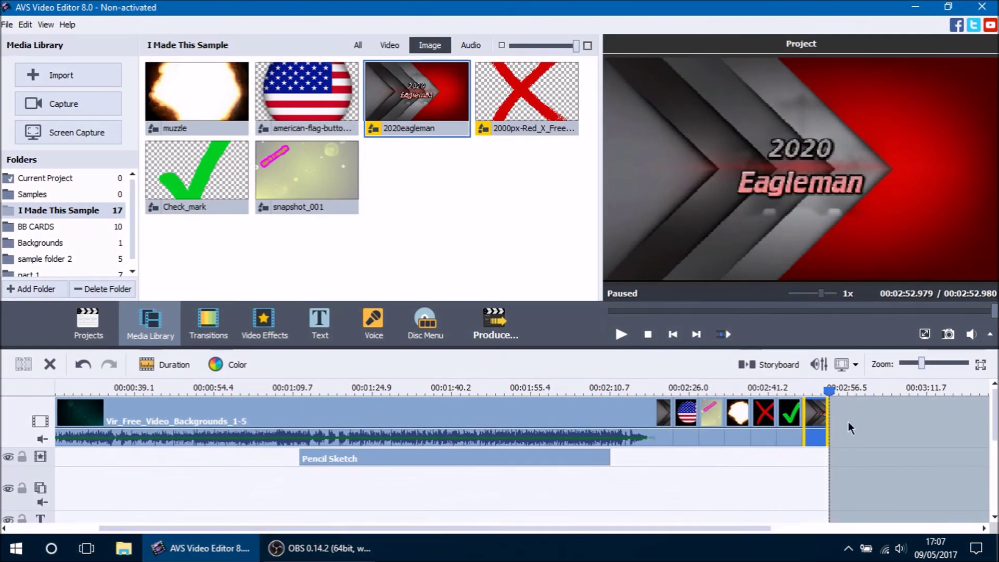
pyautogui.click(769, 366)
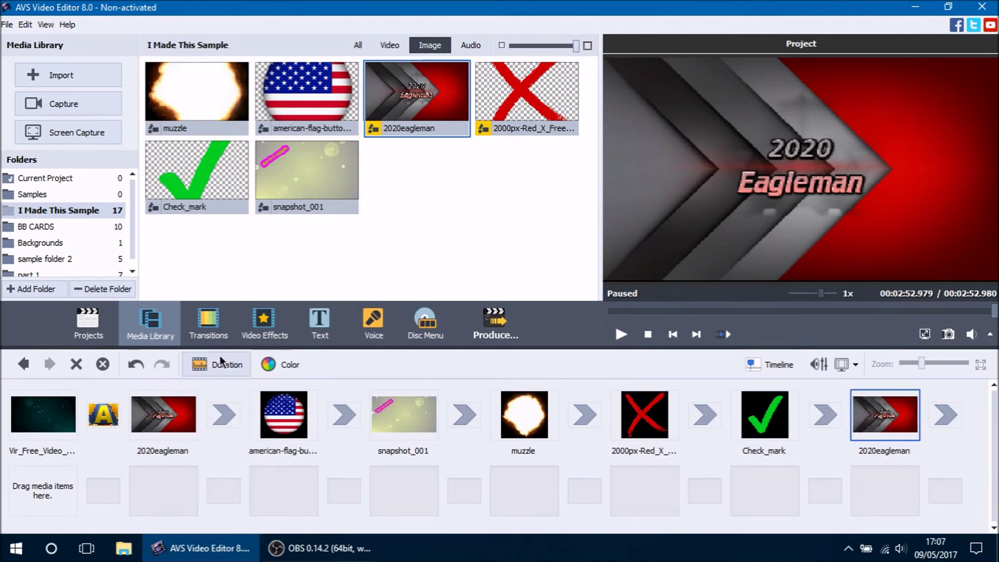
pyautogui.click(213, 327)
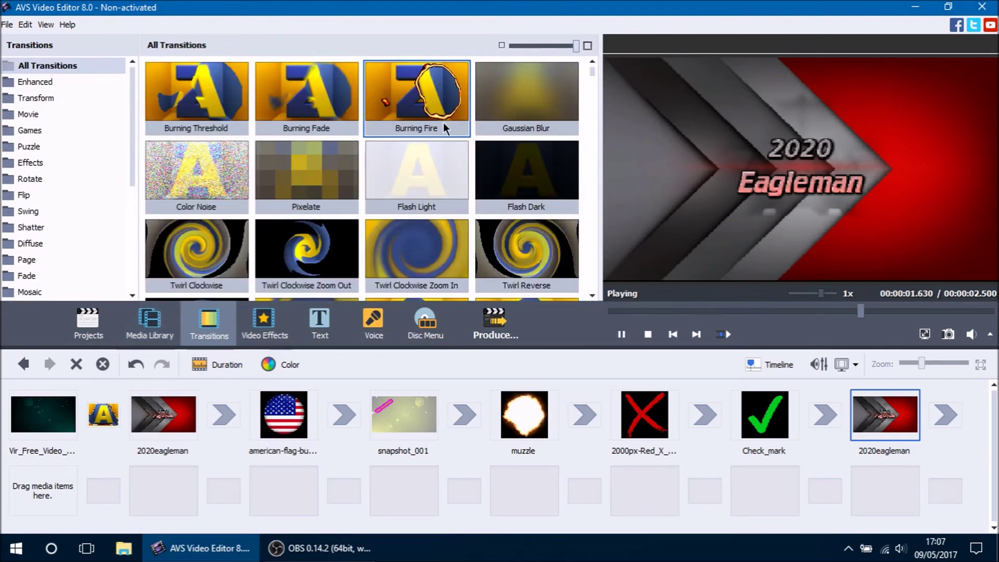
# Step: Apply the Burning Fire transition between every clip
pyautogui.click(433, 102)
pyautogui.rightClick(432, 101)
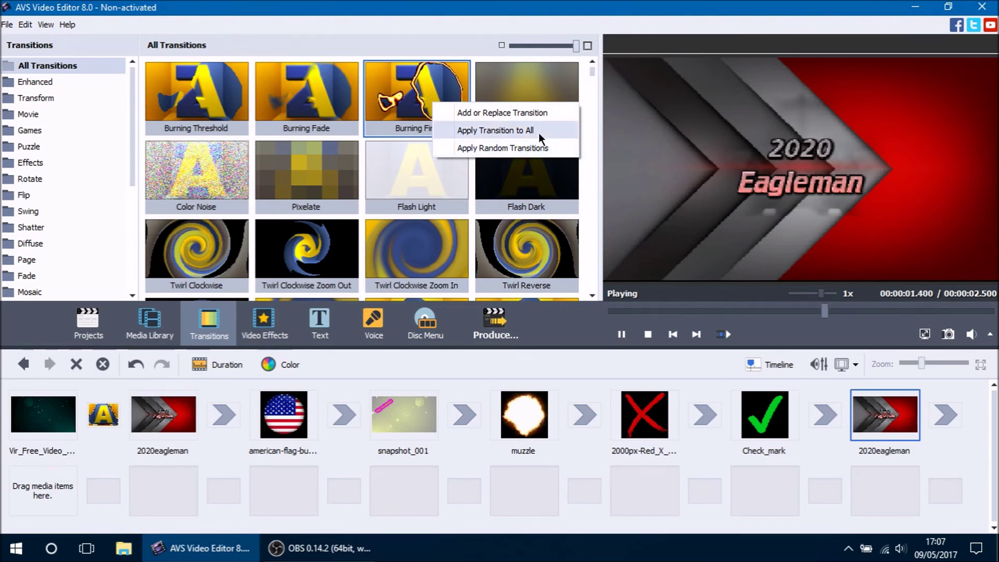
pyautogui.rightClick(426, 117)
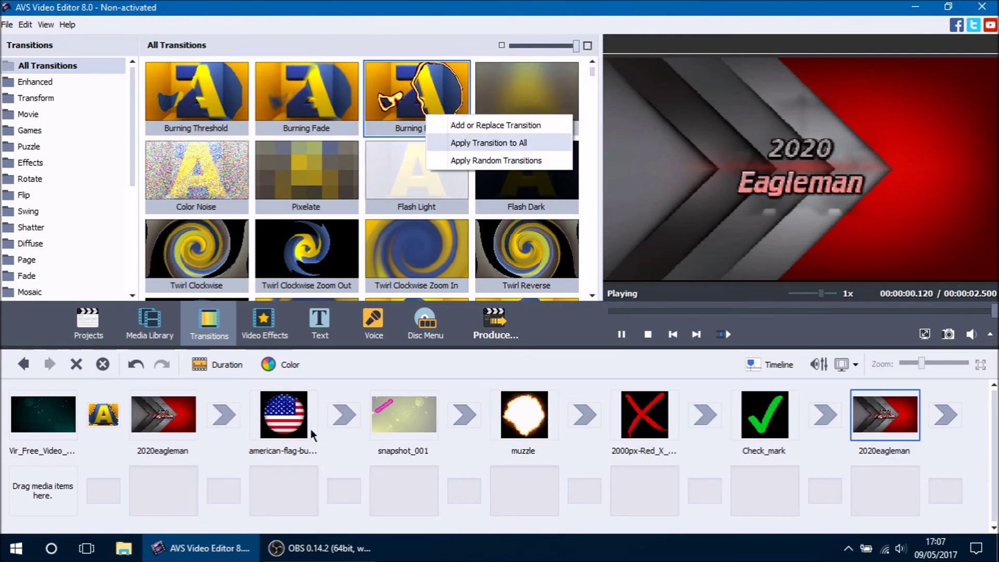
pyautogui.click(498, 145)
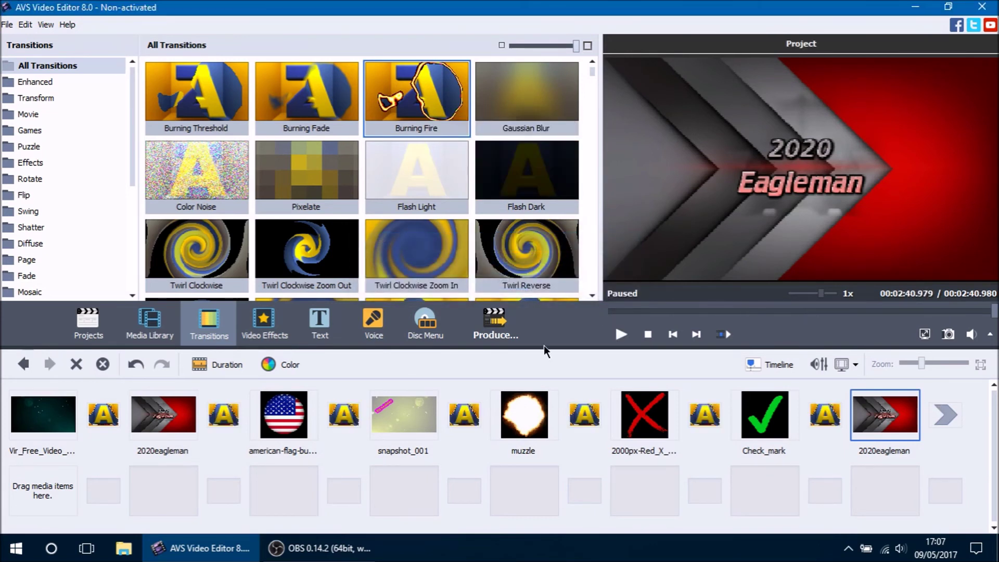
# Step: Check the Burning Fire transitions, then replace them all with random transitions
pyautogui.click(237, 416)
pyautogui.click(343, 415)
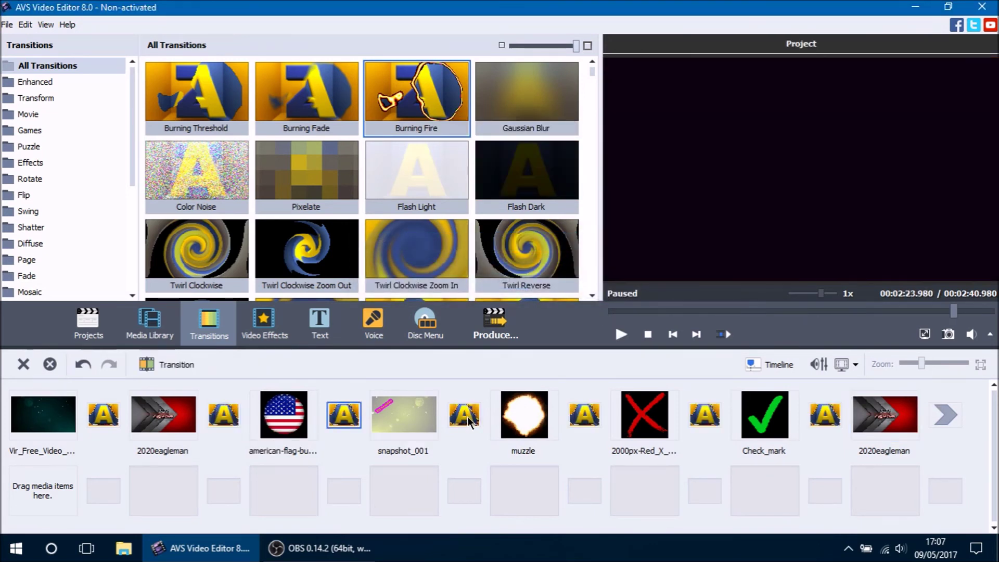
pyautogui.click(464, 415)
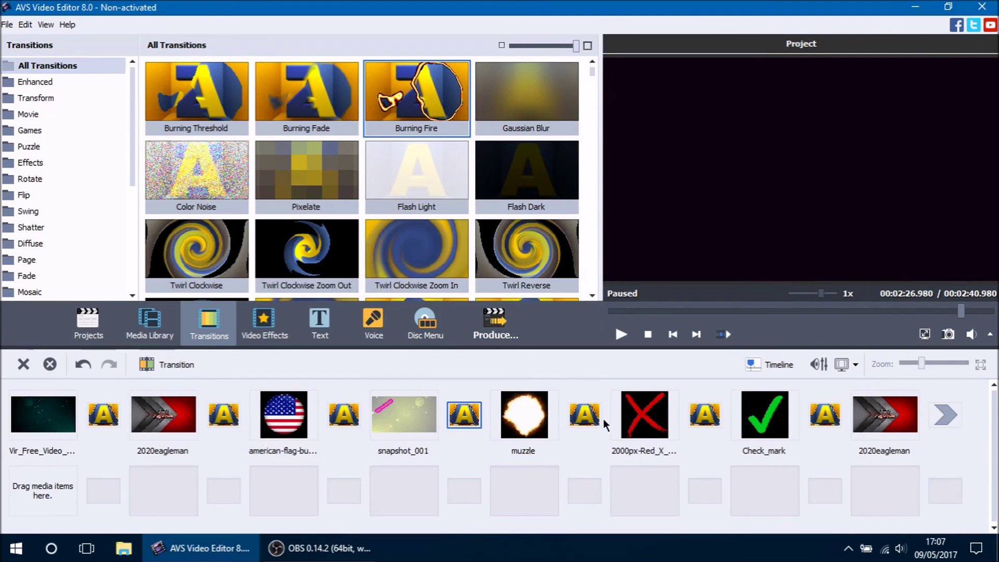
pyautogui.rightClick(421, 96)
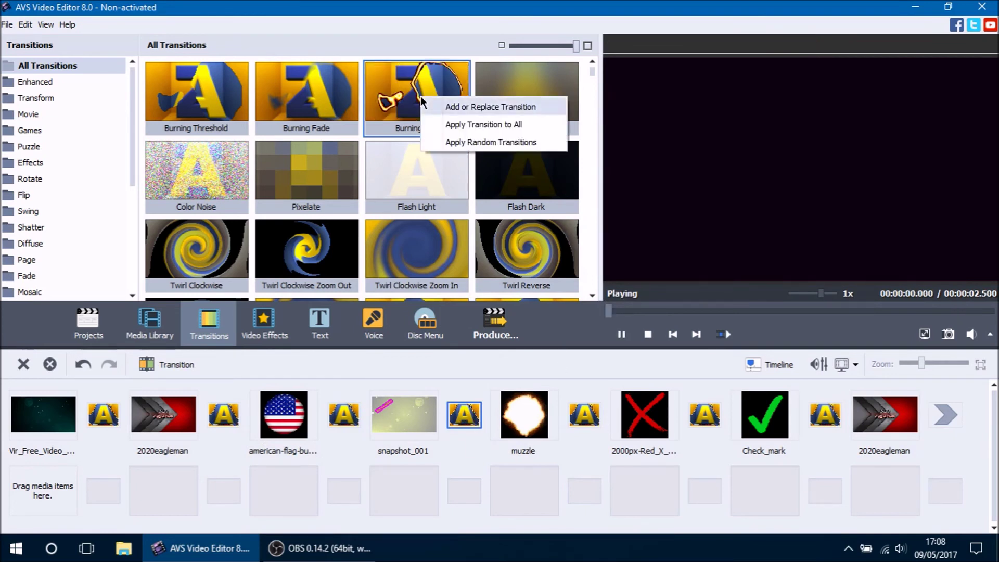
pyautogui.click(536, 144)
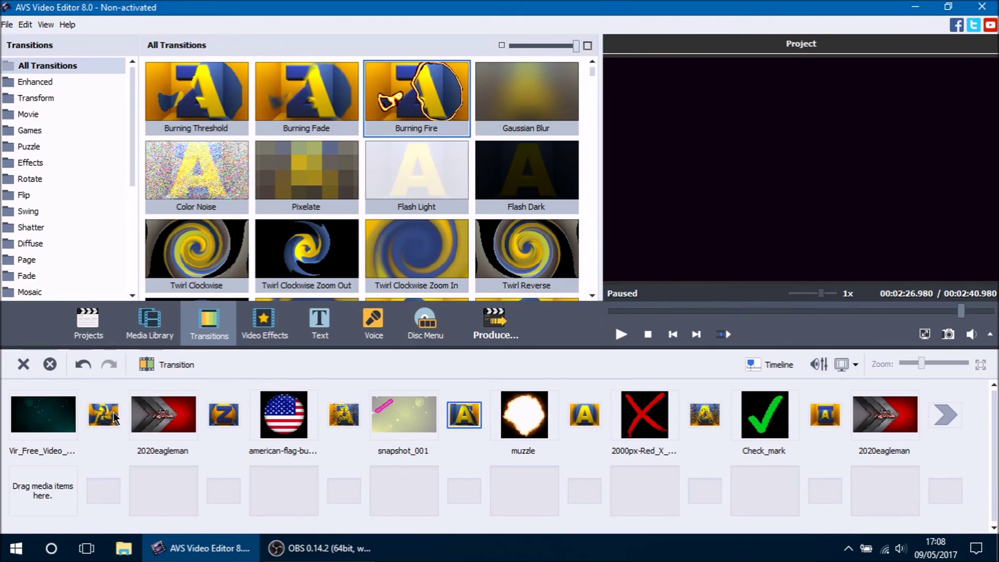
# Step: Preview the project from the first transition and switch to timeline view
pyautogui.click(103, 415)
pyautogui.click(622, 335)
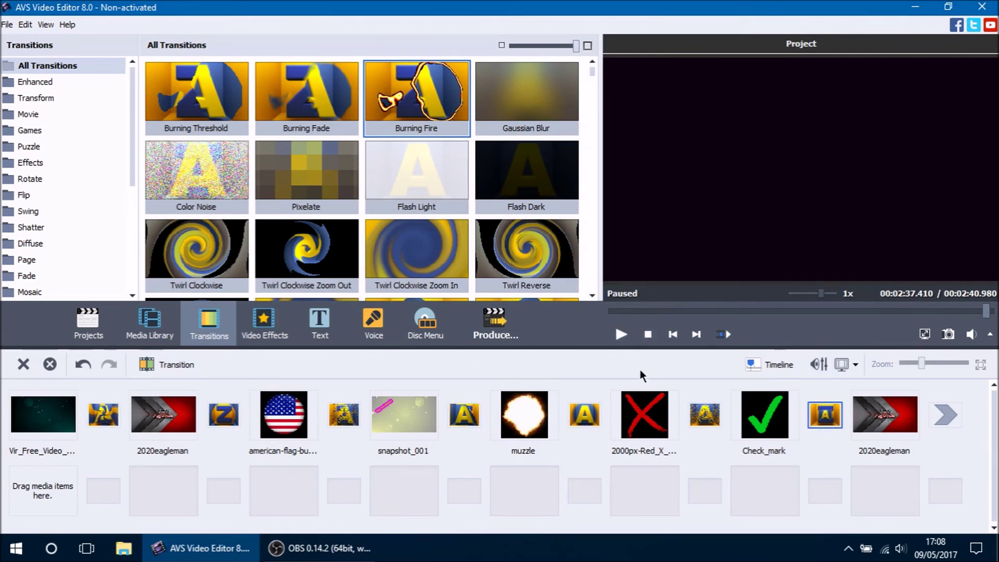
pyautogui.click(769, 365)
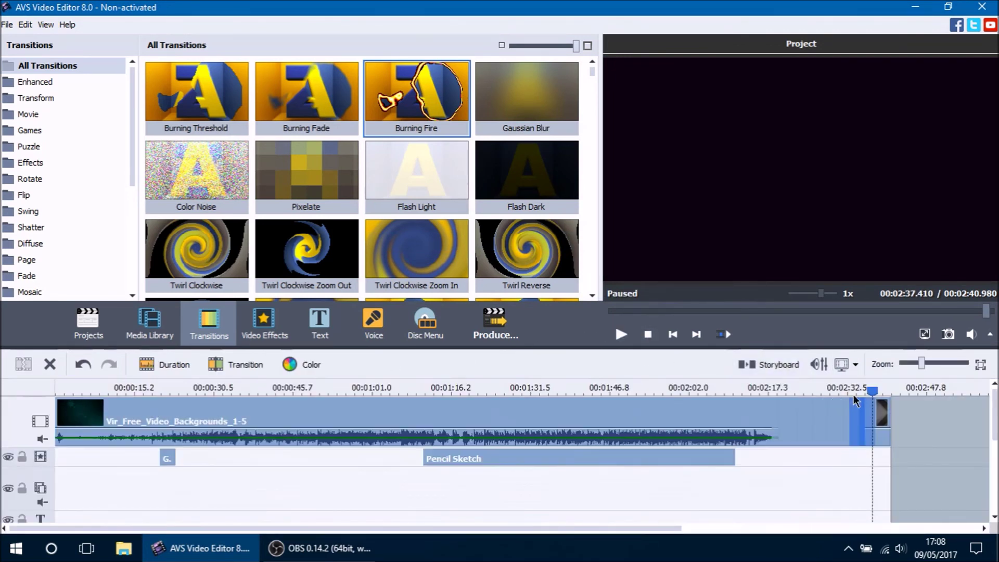
# Step: Move the playhead to about 2:28 and zoom the timeline in around it
pyautogui.click(783, 389)
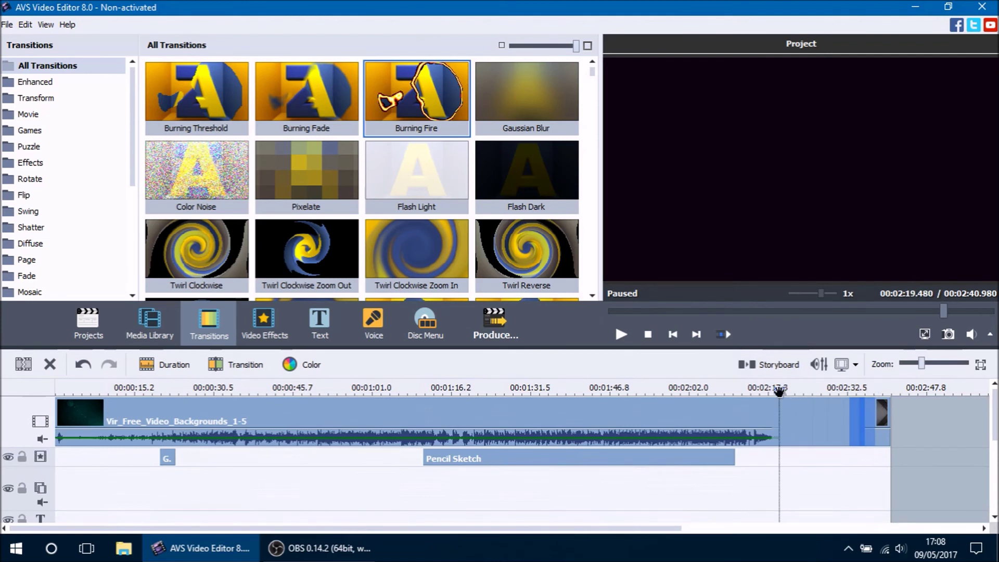
pyautogui.moveTo(780, 391)
pyautogui.mouseDown()
pyautogui.moveTo(828, 390)
pyautogui.moveTo(780, 391)
pyautogui.mouseUp()
pyautogui.moveTo(920, 363); pyautogui.dragTo(961, 364)
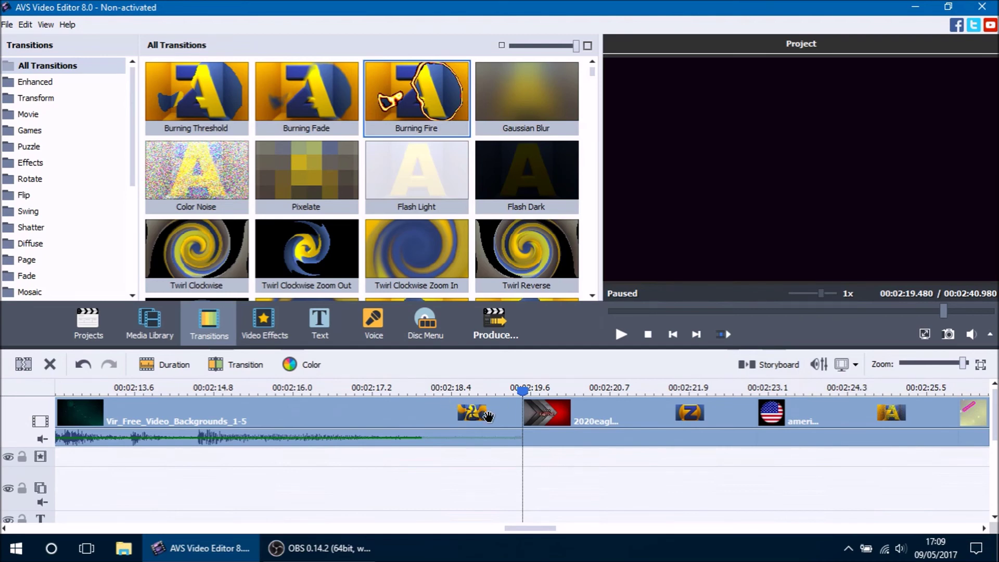
# Step: Place the playhead in the first transition after the background clip and open its 1.5-second duration settings
pyautogui.click(457, 426)
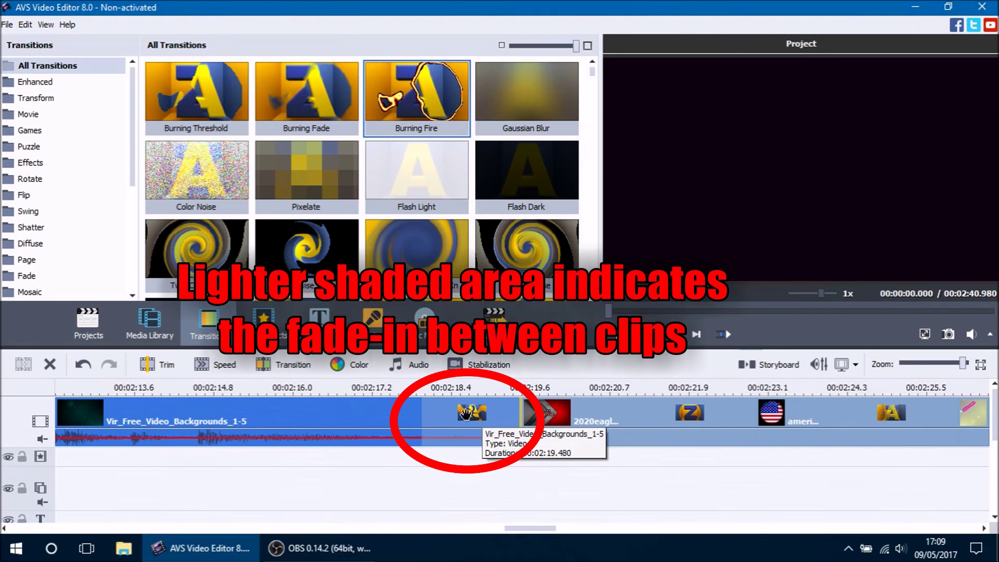
pyautogui.click(414, 391)
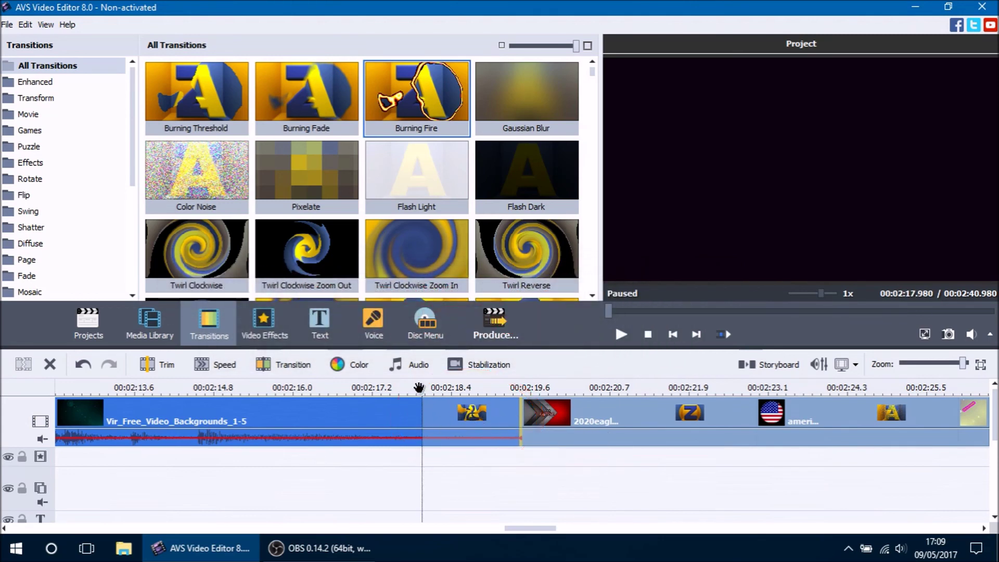
pyautogui.moveTo(412, 390); pyautogui.dragTo(651, 390)
pyautogui.hotkey('ctrl', 'z')
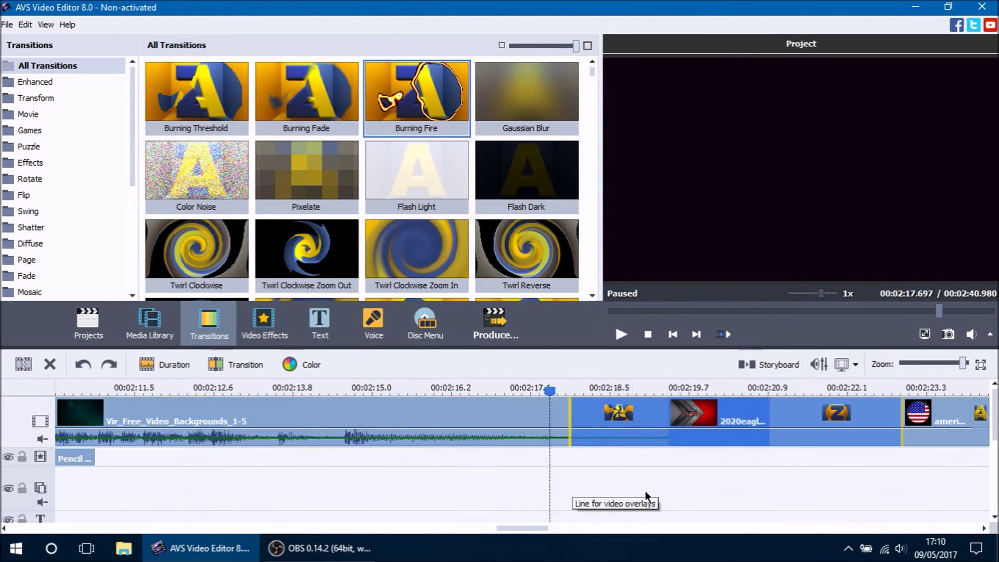
pyautogui.click(432, 415)
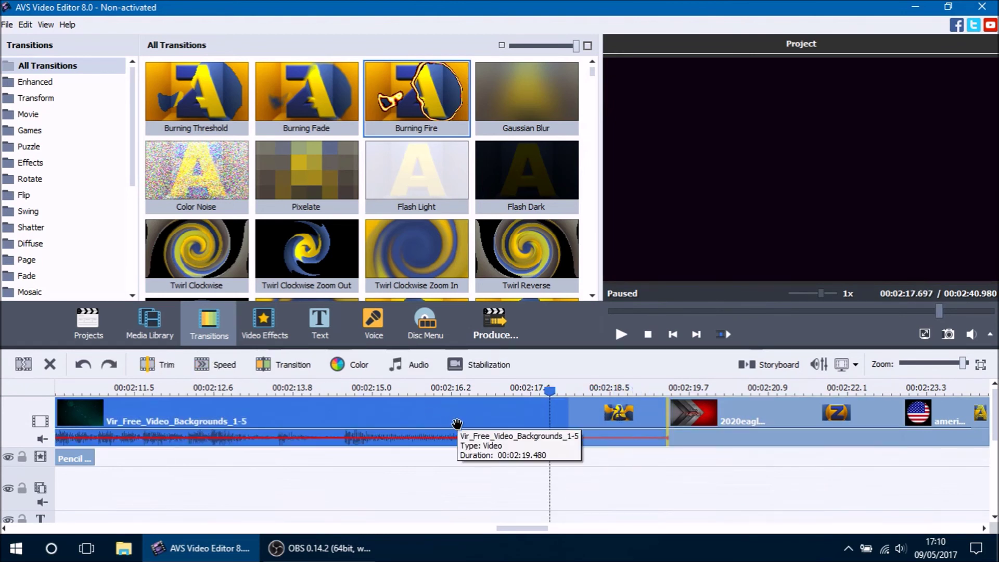
pyautogui.moveTo(548, 391); pyautogui.dragTo(614, 391)
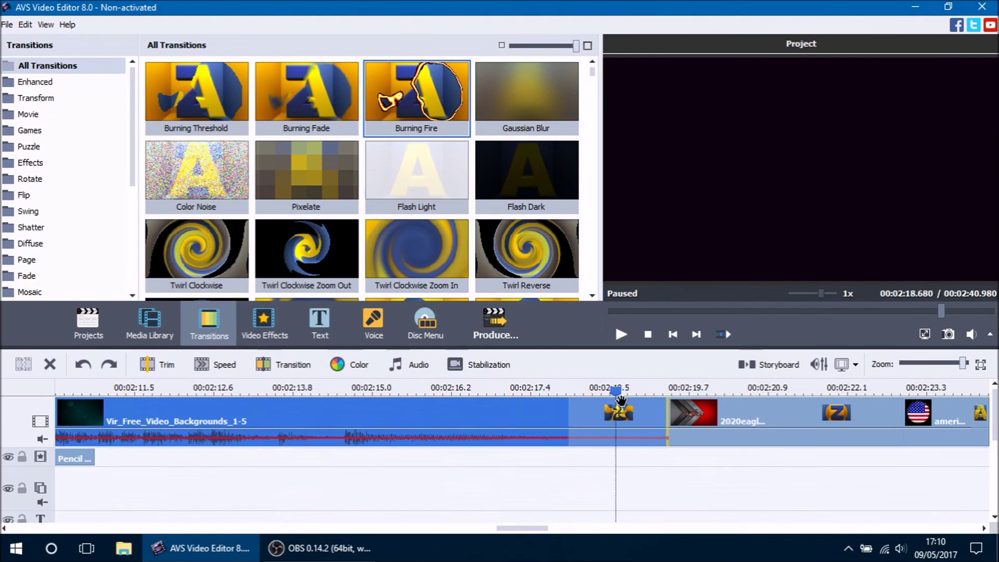
pyautogui.click(289, 366)
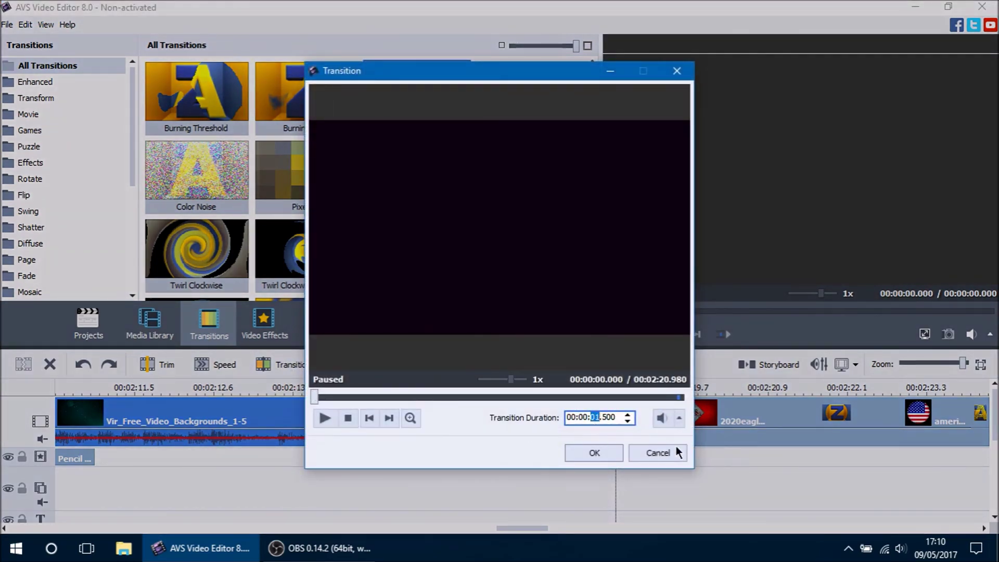
# Step: Set the first transition's duration to 0.750 seconds
pyautogui.write('0.750')
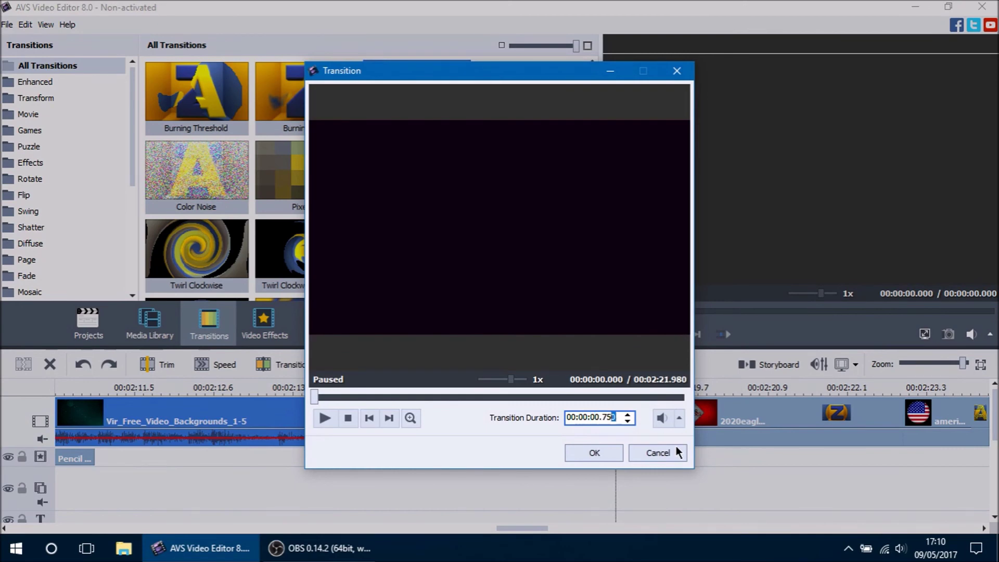
pyautogui.click(677, 451)
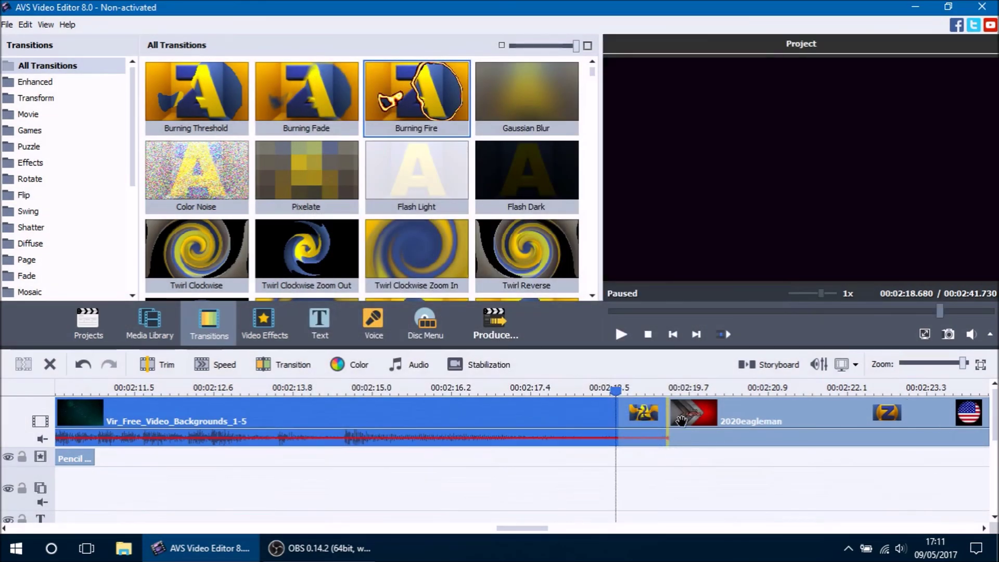
pyautogui.moveTo(615, 394); pyautogui.dragTo(651, 394)
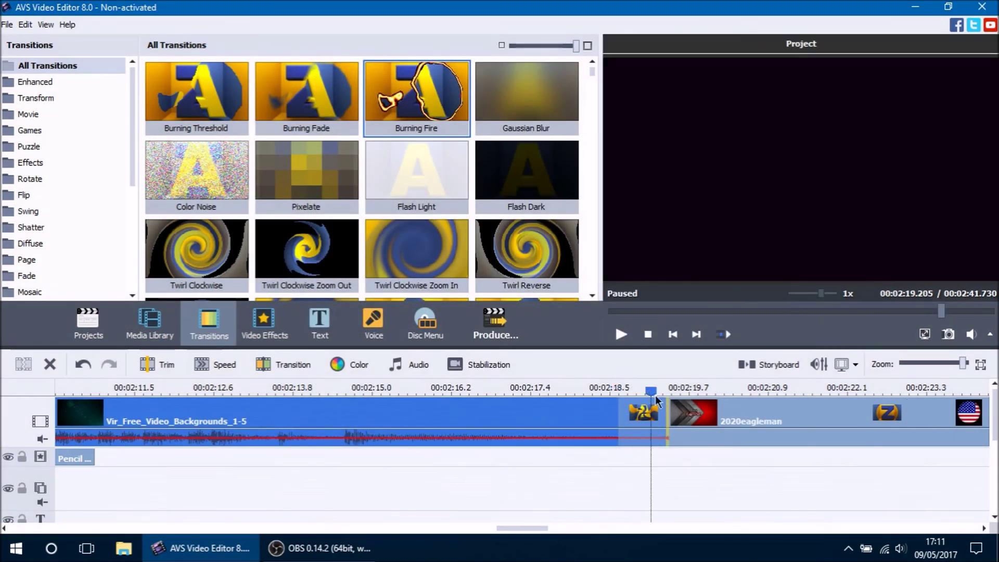
# Step: Change the transition duration for the first 2020eagleman clip to 1
pyautogui.click(776, 412)
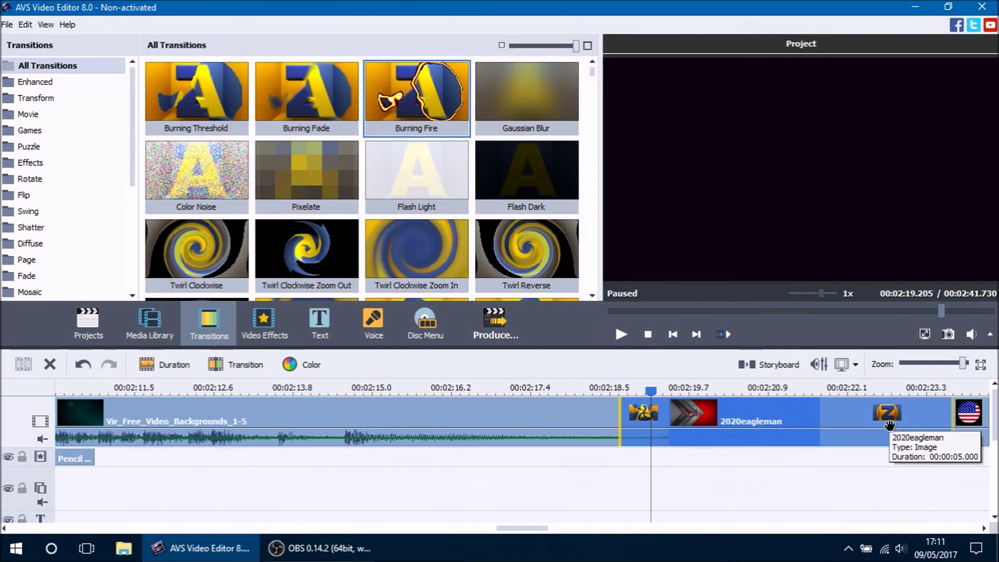
pyautogui.click(242, 365)
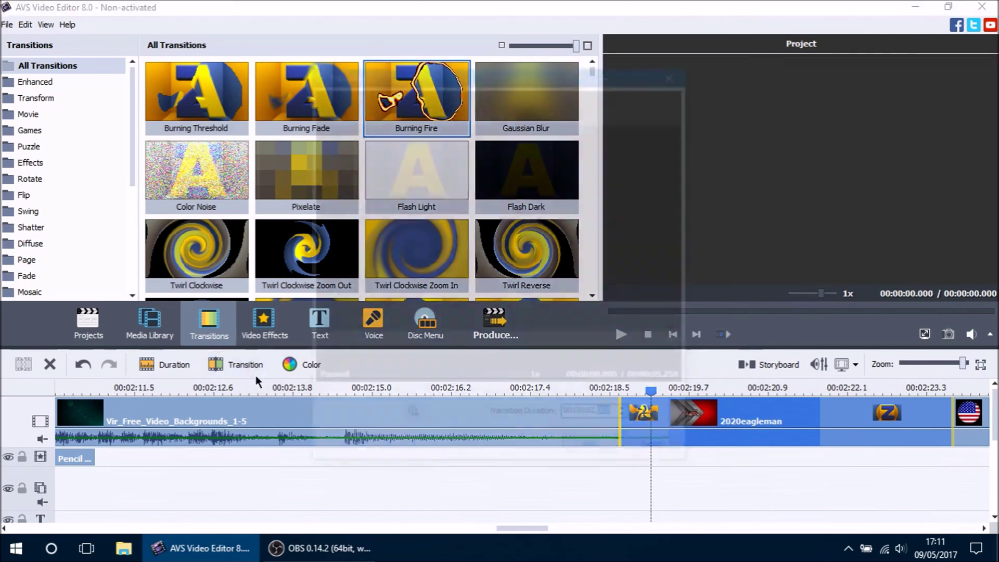
pyautogui.write('1')
pyautogui.press('Return')
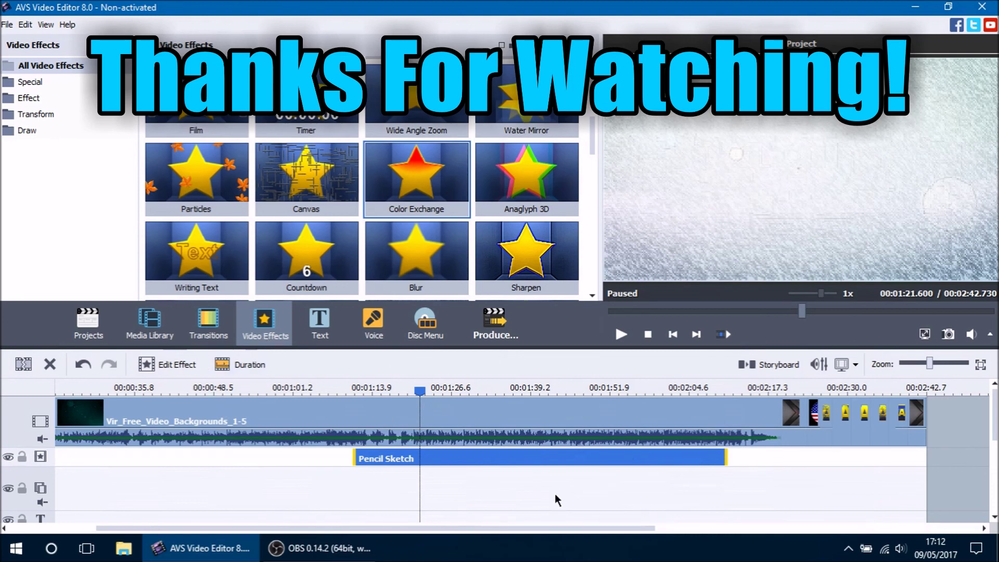
pyautogui.click(209, 336)
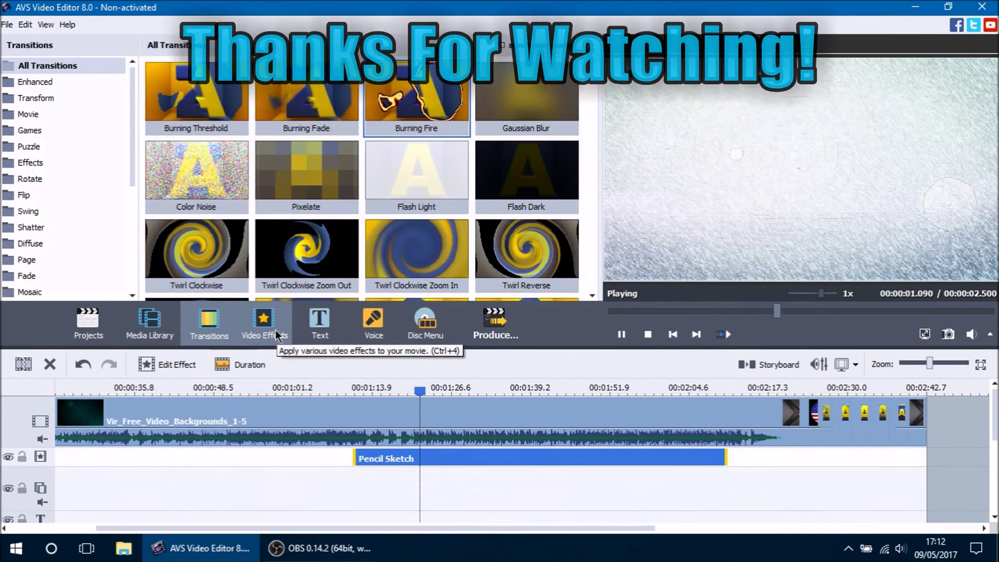
pyautogui.click(277, 333)
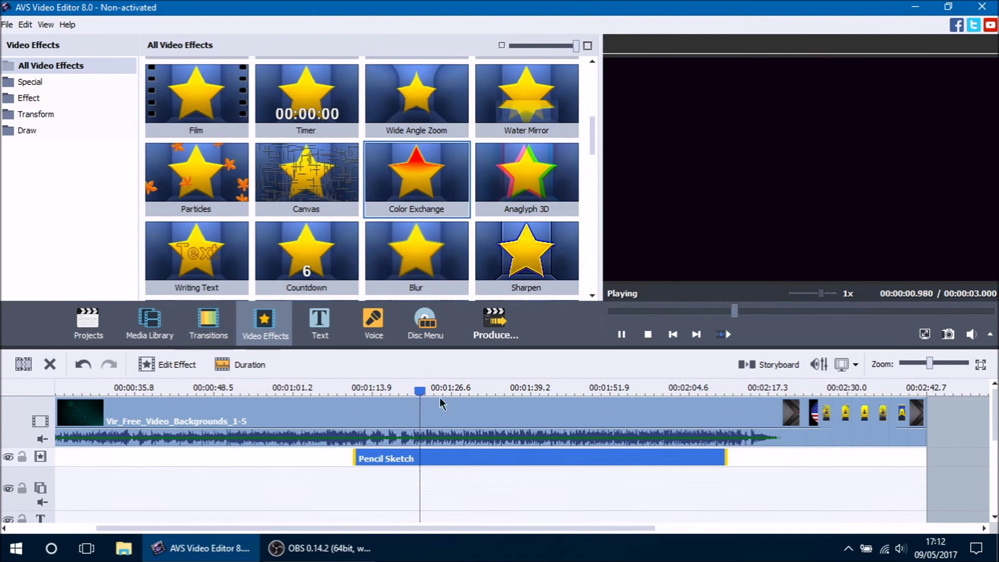
pyautogui.moveTo(459, 392); pyautogui.dragTo(642, 399)
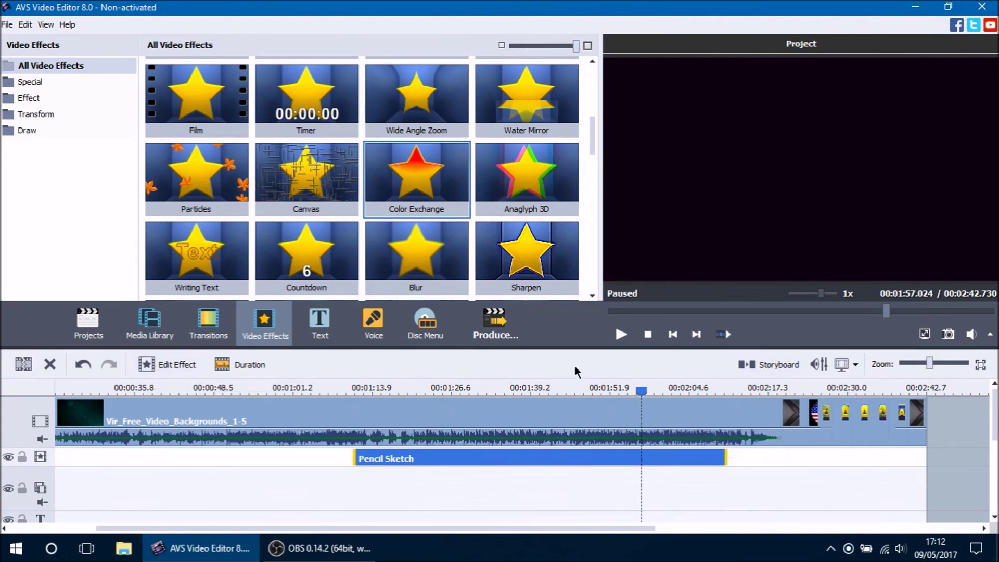
pyautogui.click(782, 368)
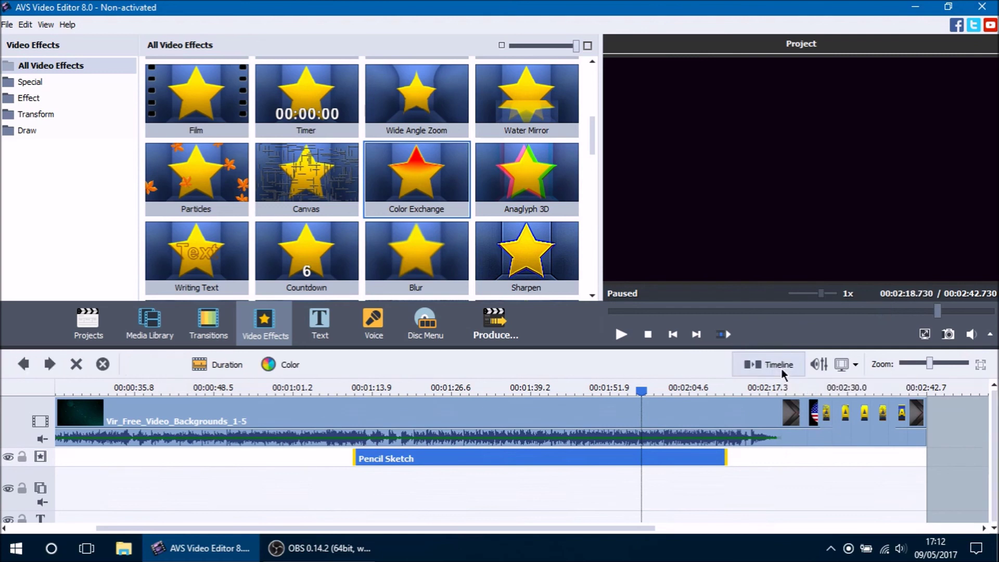
pyautogui.click(103, 419)
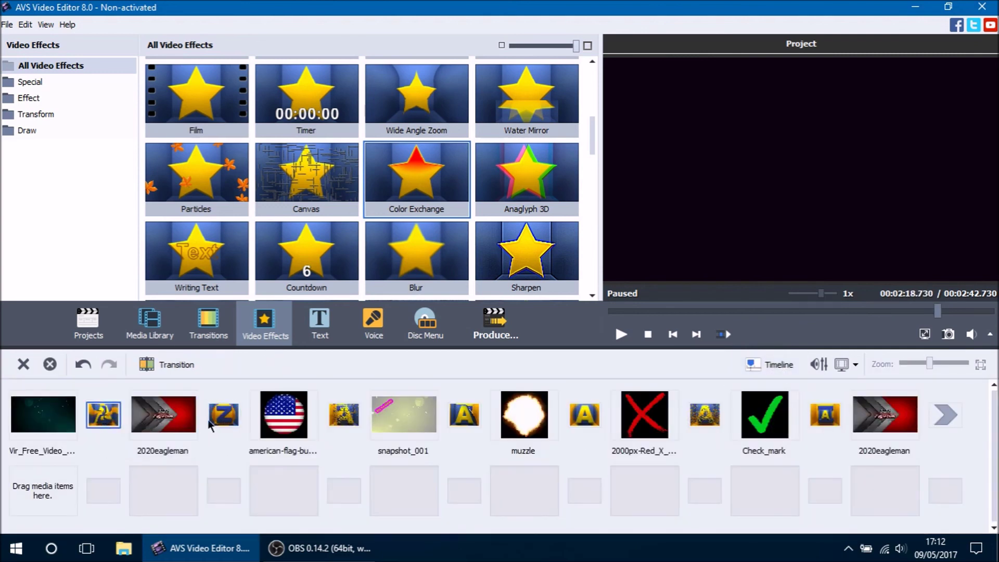
pyautogui.click(343, 415)
pyautogui.click(767, 373)
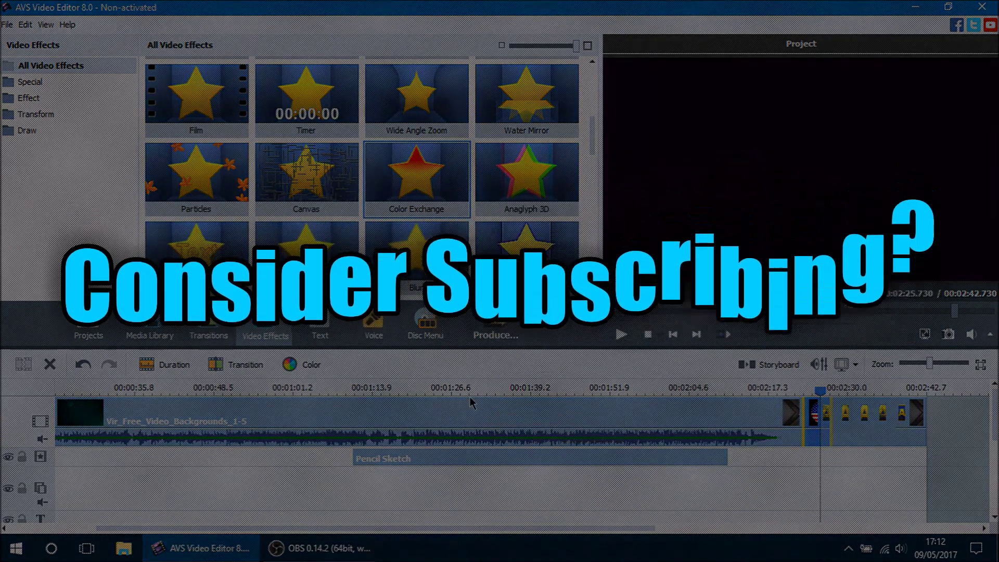